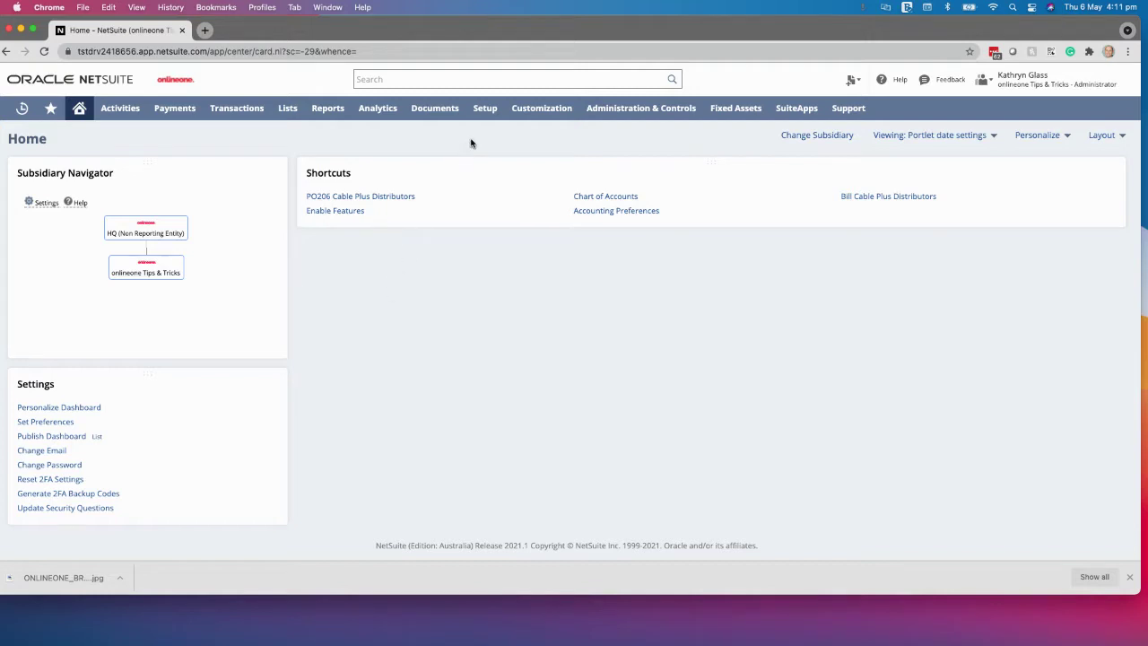
Open the company's Enable Features page in a new browser tab and switch to it.
{"action": "mouse_move", "coordinate": [484, 111]}
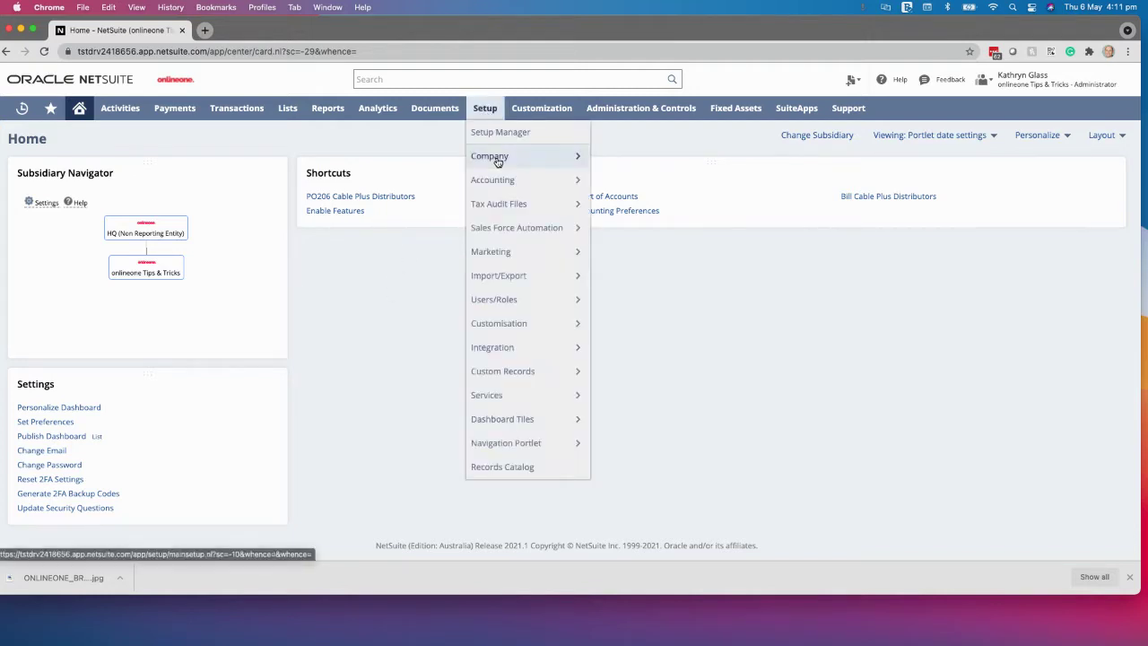
{"action": "mouse_move", "coordinate": [578, 160]}
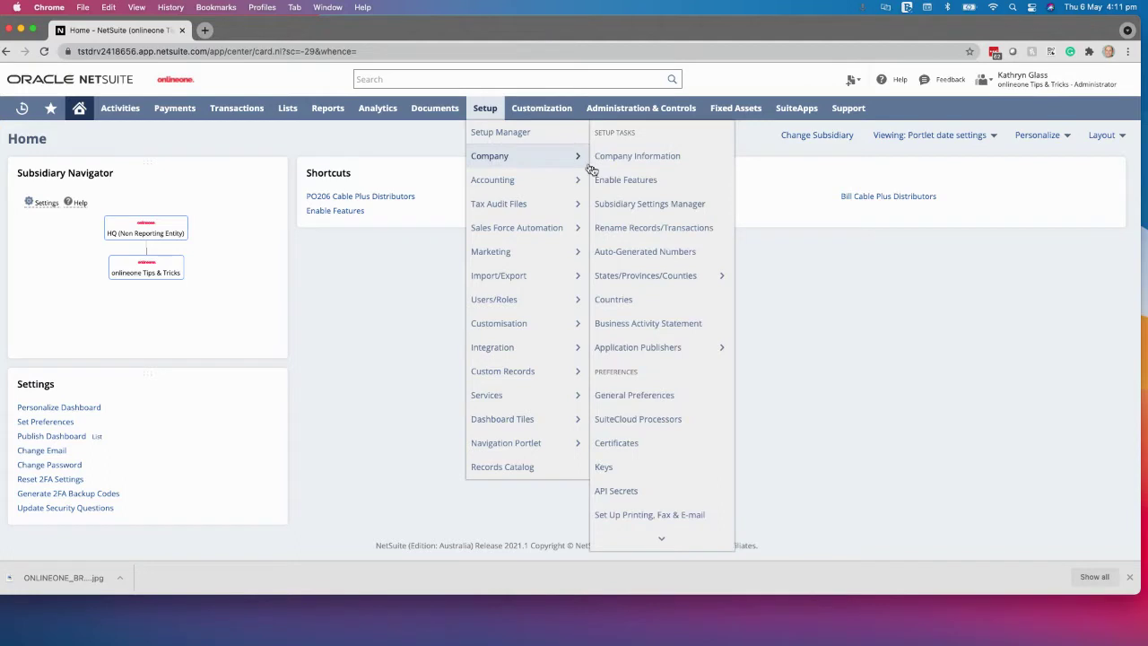
{"action": "right_click", "coordinate": [608, 183]}
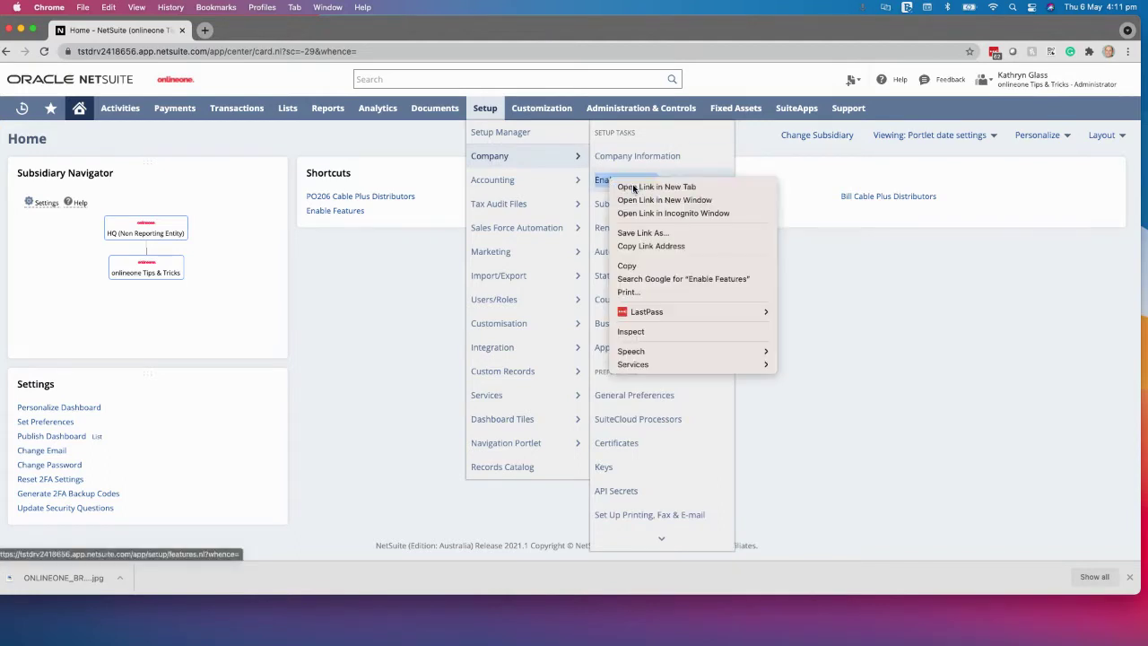
{"action": "left_click", "coordinate": [629, 190]}
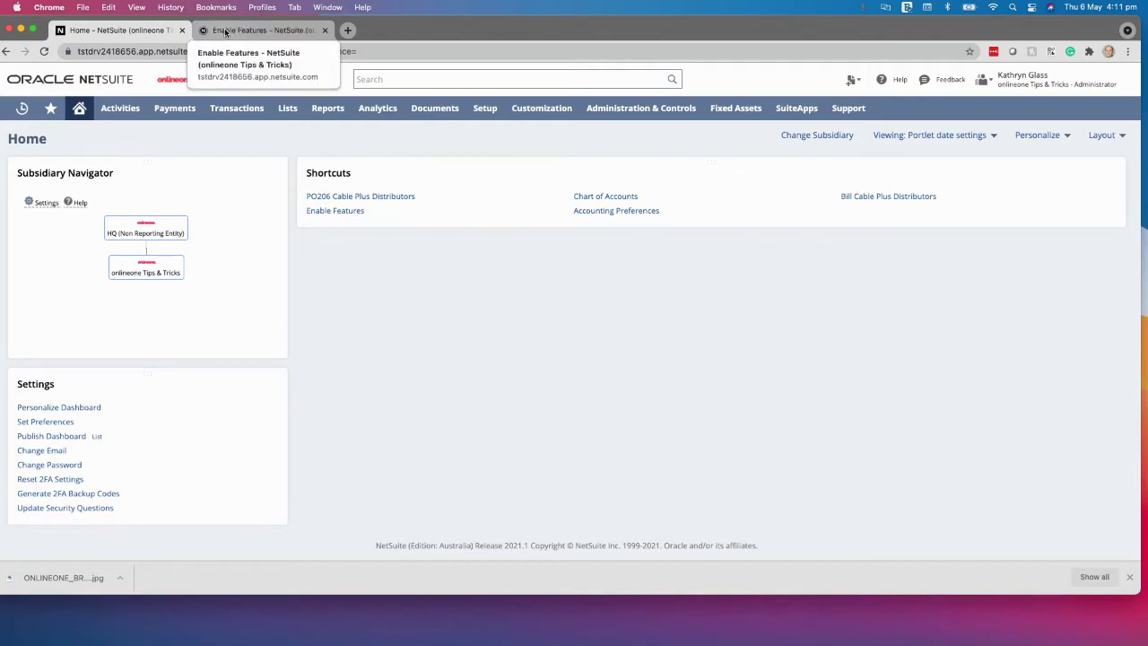
{"action": "left_click", "coordinate": [225, 34]}
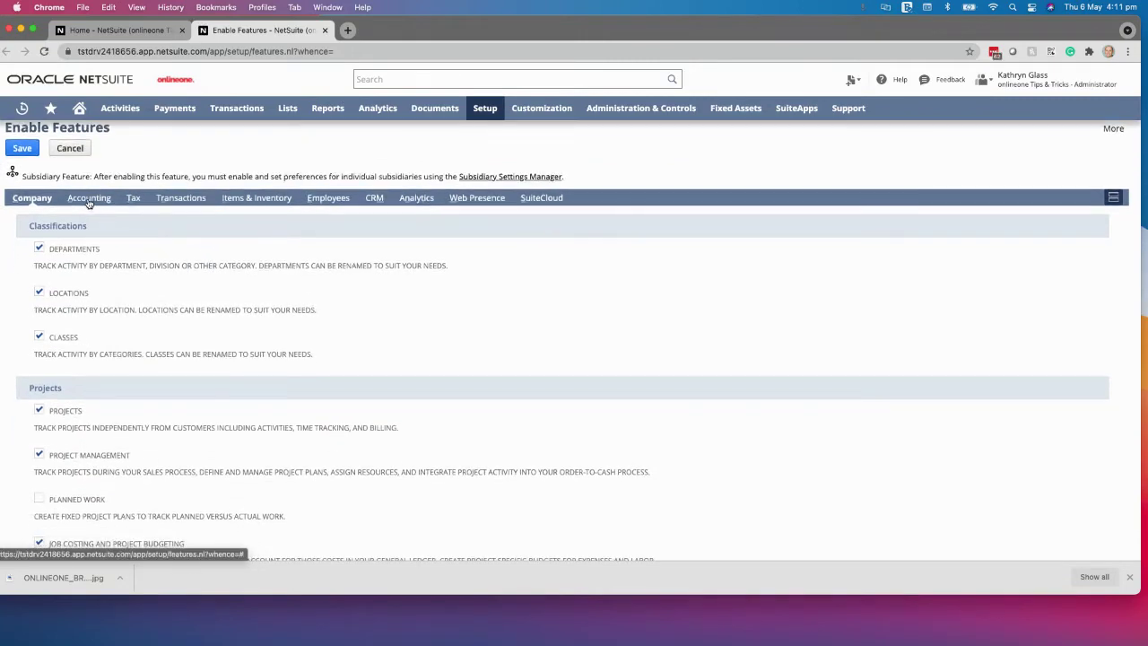
Enable the Vendor Prepayments option among the accounting features.
{"action": "left_click", "coordinate": [88, 199]}
{"action": "scroll", "coordinate": [167, 278], "scroll_direction": "down", "scroll_amount": 10}
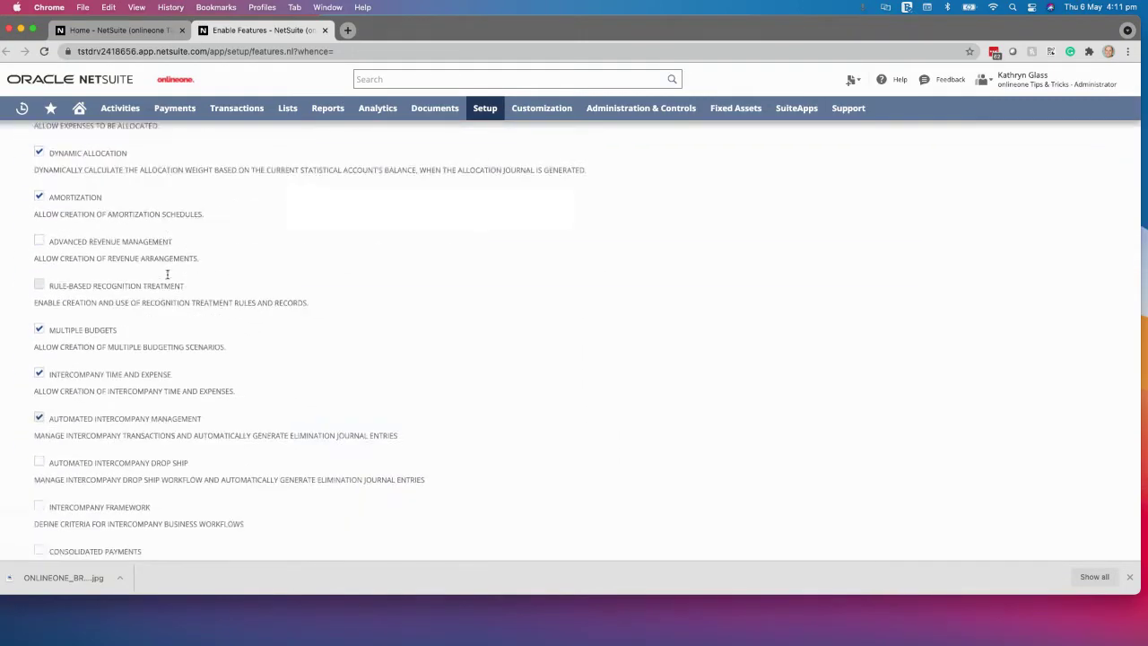
{"action": "scroll", "coordinate": [167, 278], "scroll_direction": "down", "scroll_amount": 3}
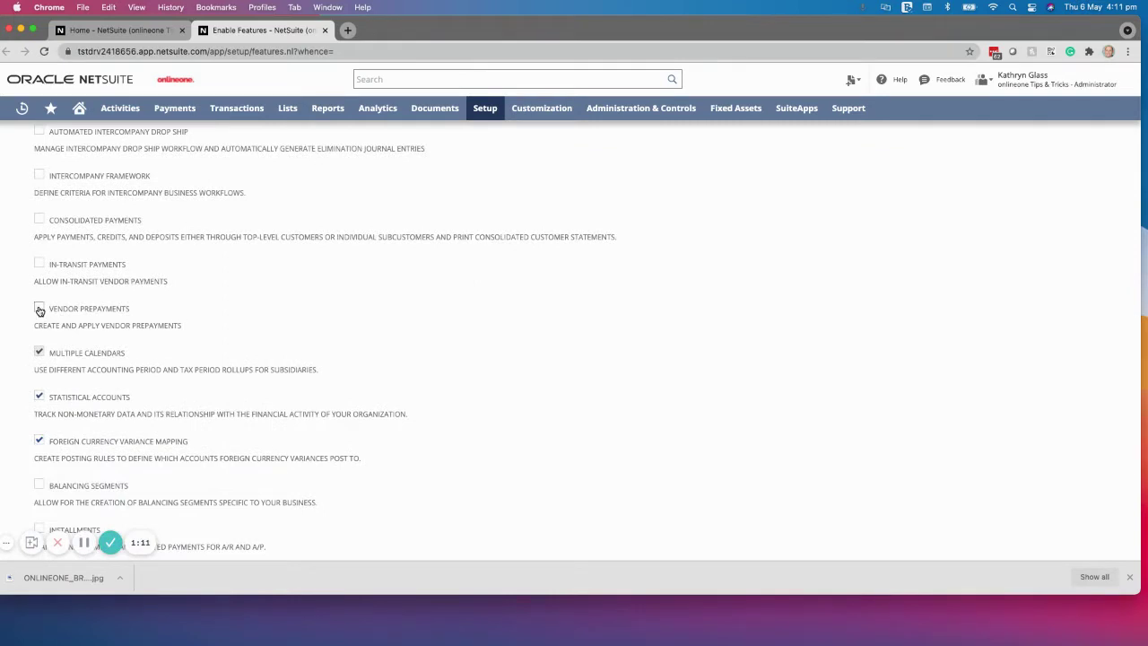
{"action": "left_click", "coordinate": [39, 308]}
Save the feature changes, reading and acknowledging the notice about setting up a vendor prepayment account.
{"action": "scroll", "coordinate": [320, 323], "scroll_direction": "up", "scroll_amount": 1}
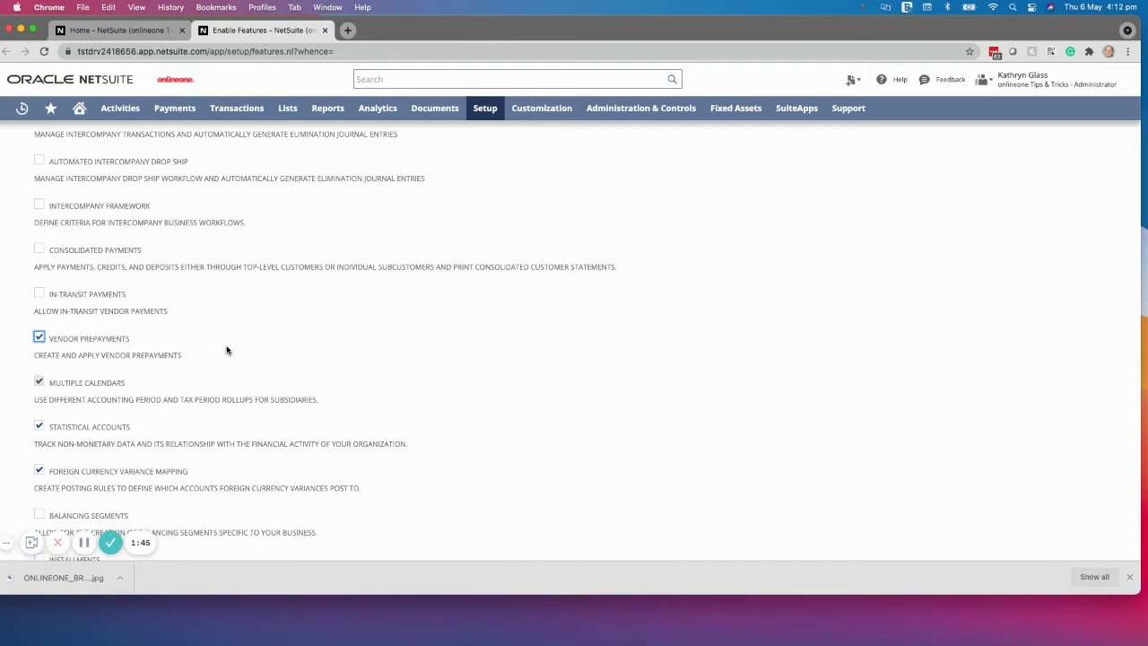
{"action": "scroll", "coordinate": [227, 349], "scroll_direction": "down", "scroll_amount": 2}
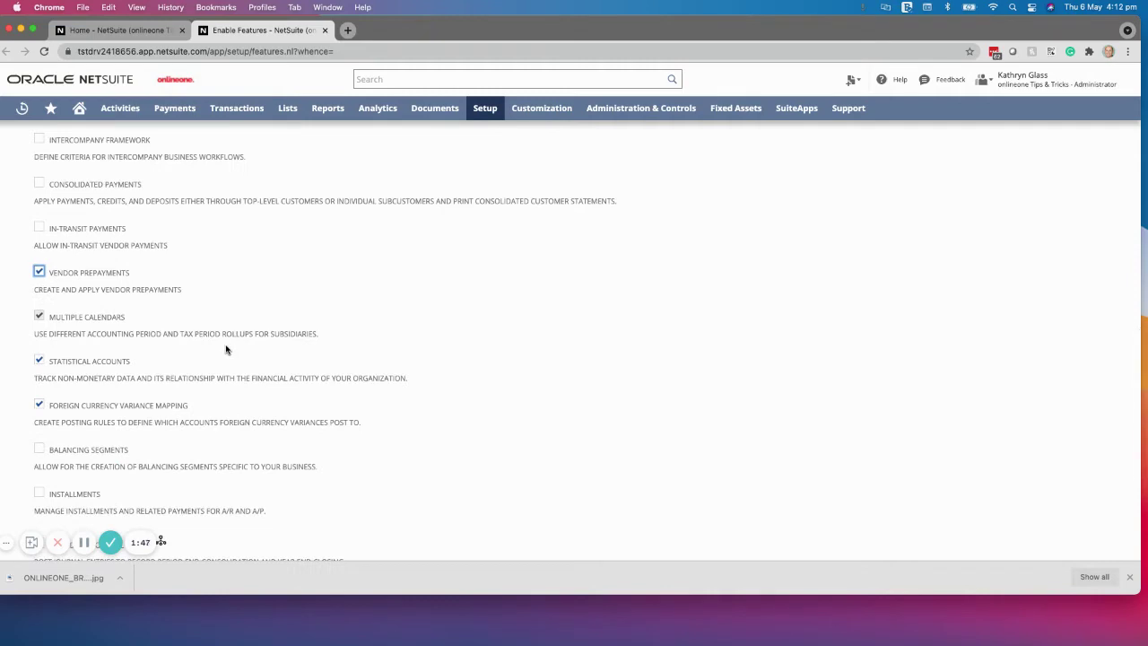
{"action": "scroll", "coordinate": [226, 349], "scroll_direction": "down", "scroll_amount": 1}
{"action": "scroll", "coordinate": [226, 350], "scroll_direction": "down", "scroll_amount": 4}
{"action": "scroll", "coordinate": [226, 348], "scroll_direction": "up", "scroll_amount": 1}
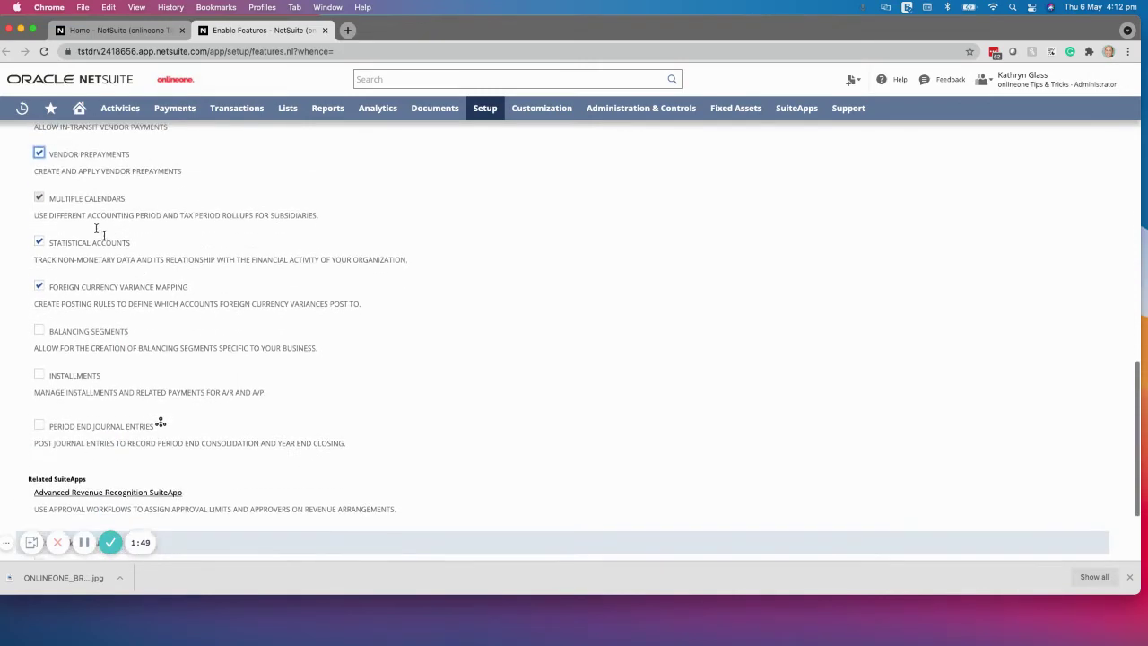
{"action": "scroll", "coordinate": [129, 259], "scroll_direction": "down", "scroll_amount": 3}
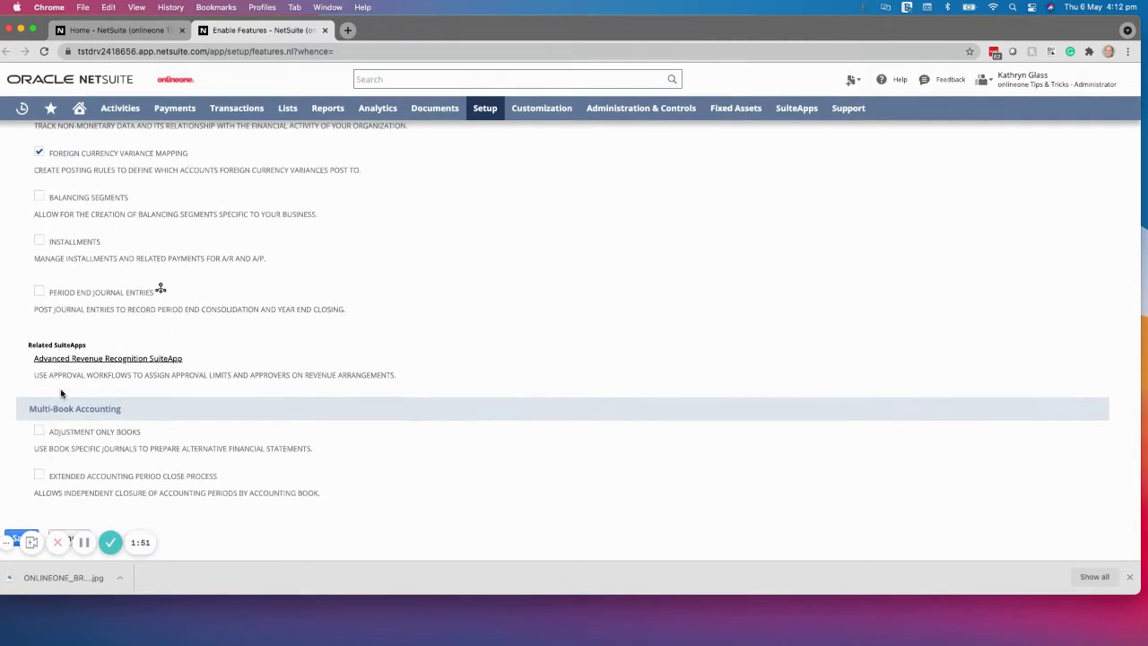
{"action": "scroll", "coordinate": [59, 392], "scroll_direction": "up", "scroll_amount": 20}
{"action": "left_click", "coordinate": [18, 215]}
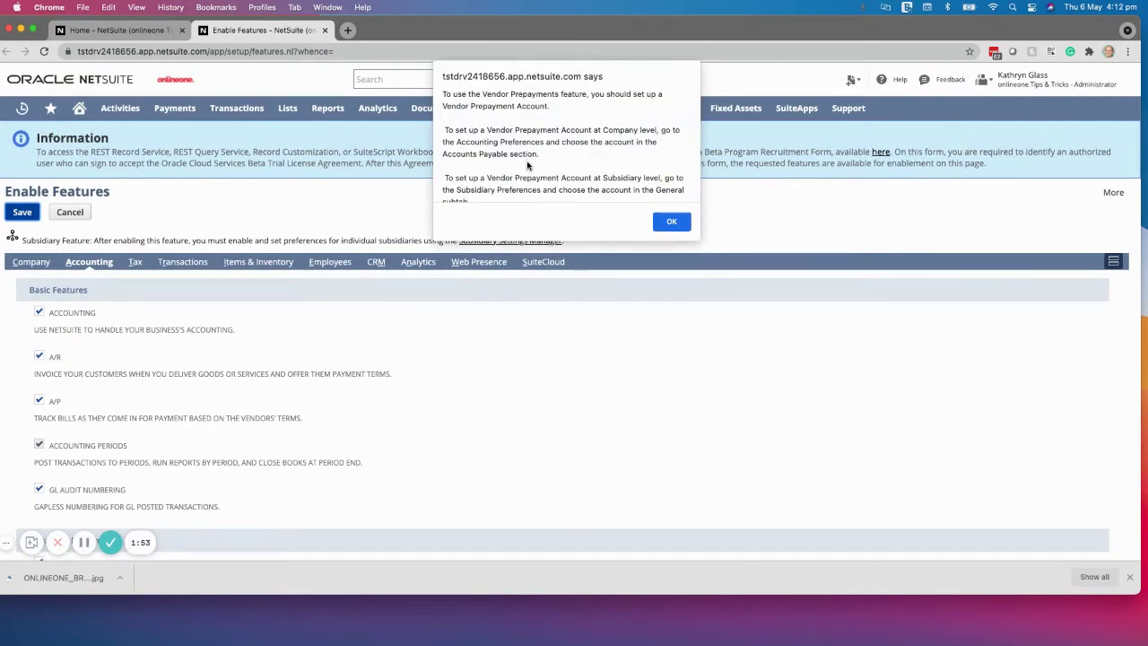
{"action": "scroll", "coordinate": [492, 149], "scroll_direction": "down", "scroll_amount": 1}
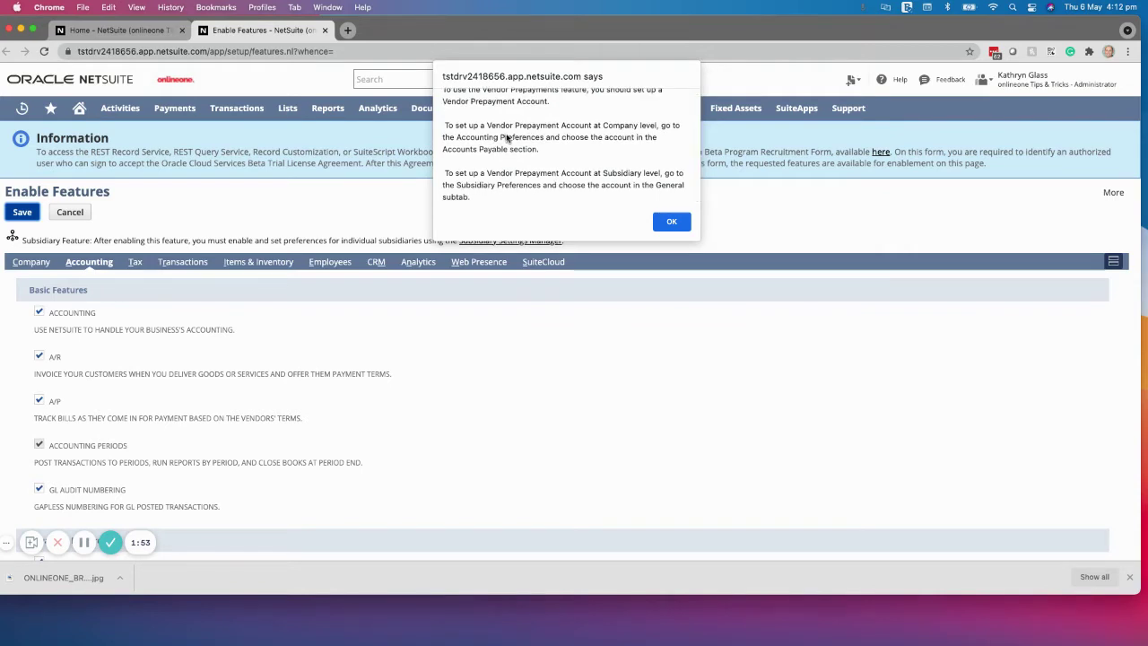
{"action": "scroll", "coordinate": [507, 138], "scroll_direction": "up", "scroll_amount": 1}
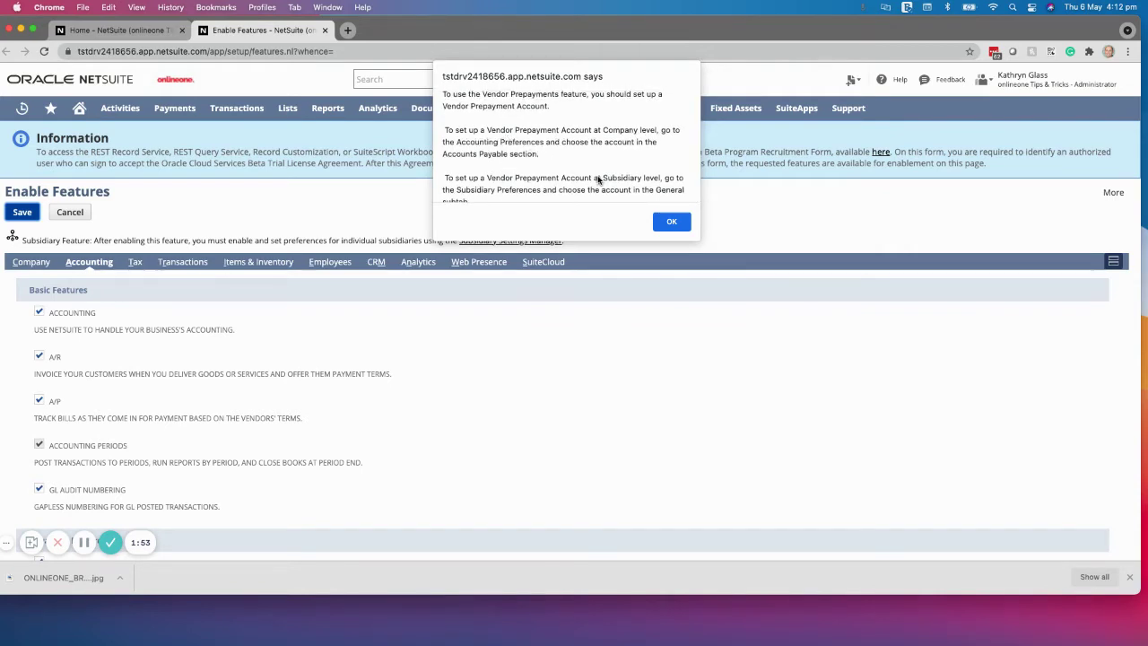
{"action": "left_click", "coordinate": [669, 227]}
{"action": "left_click", "coordinate": [22, 214]}
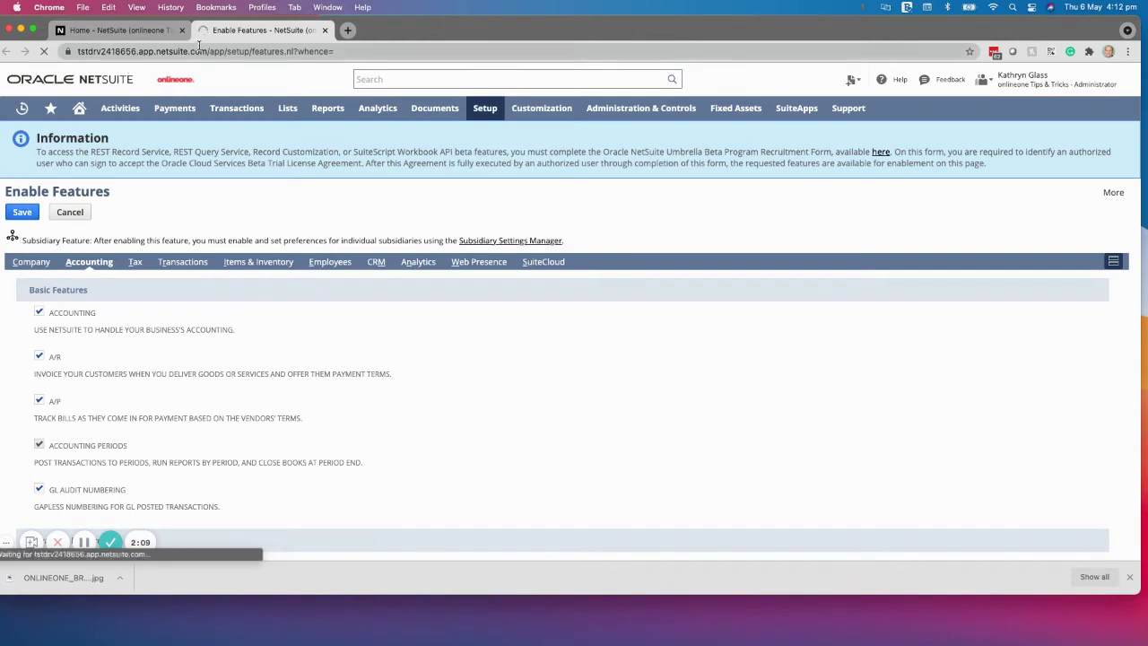
Open the Chart of Accounts from the Home shortcuts in a new browser tab and start a new account.
{"action": "left_click", "coordinate": [138, 30]}
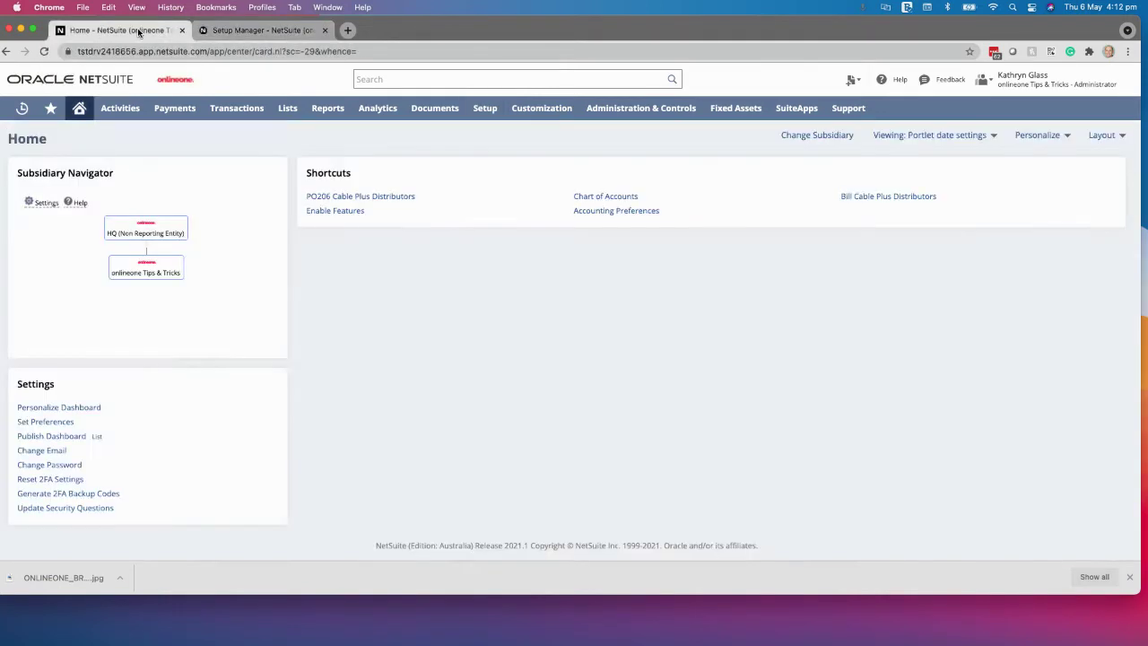
{"action": "right_click", "coordinate": [593, 196]}
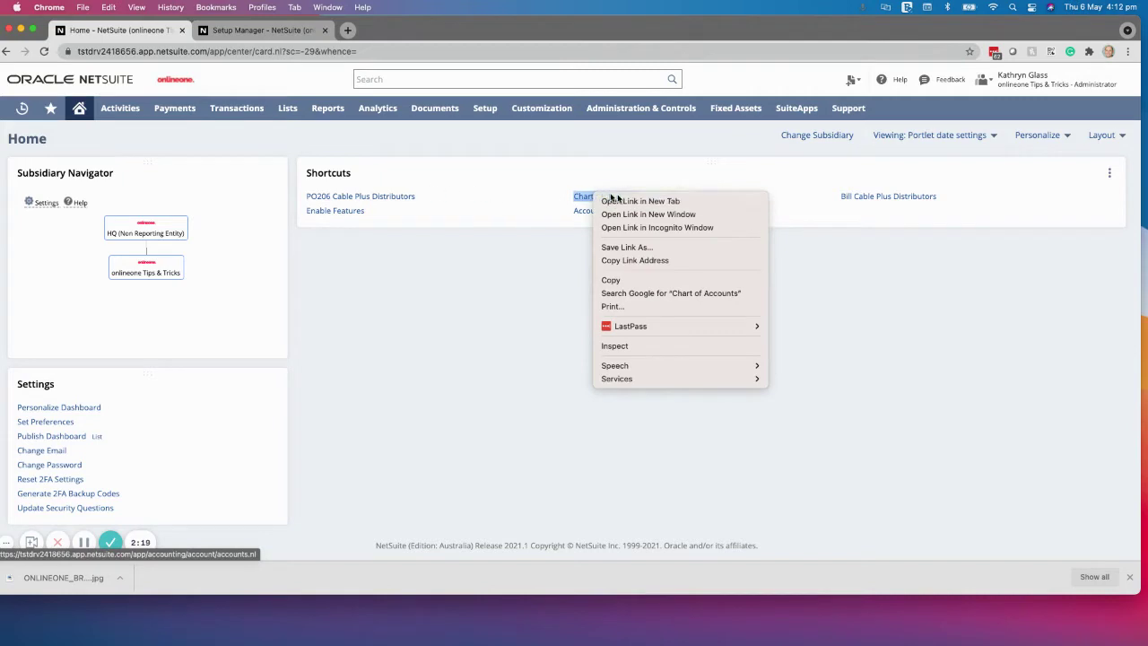
{"action": "left_click", "coordinate": [609, 201]}
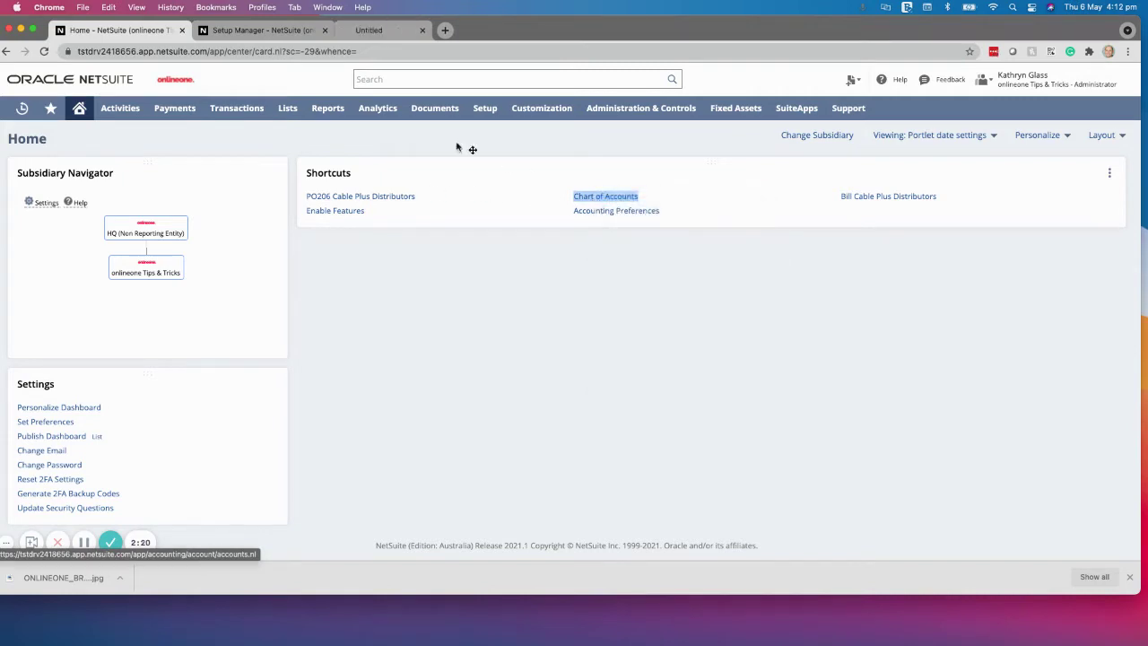
{"action": "left_click", "coordinate": [371, 32]}
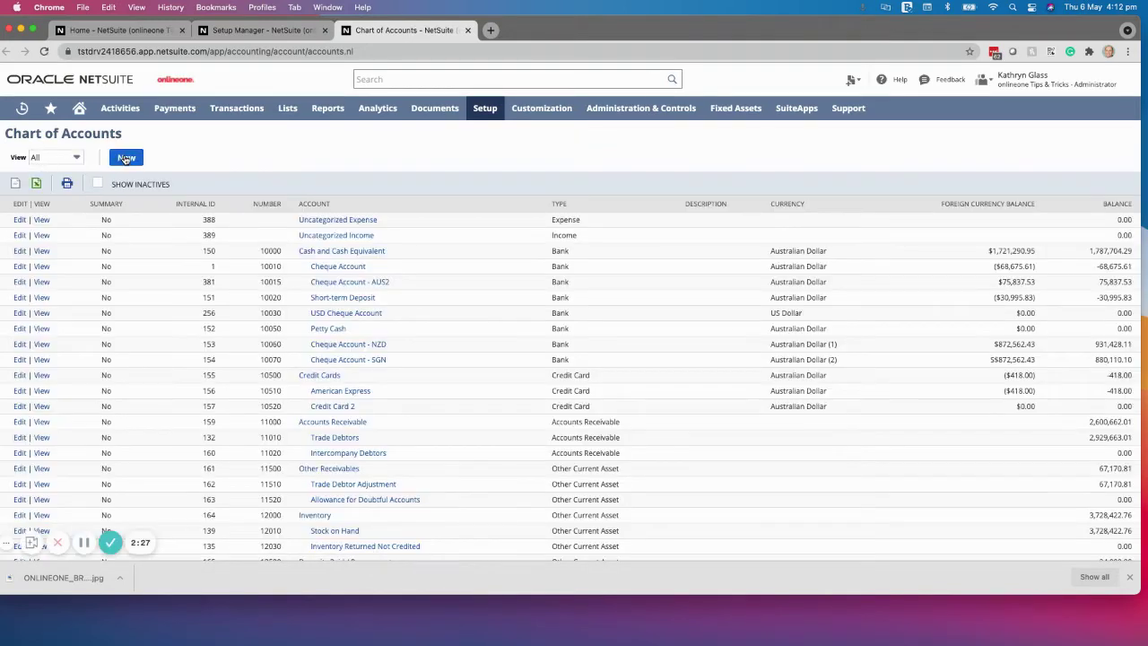
{"action": "left_click", "coordinate": [126, 158]}
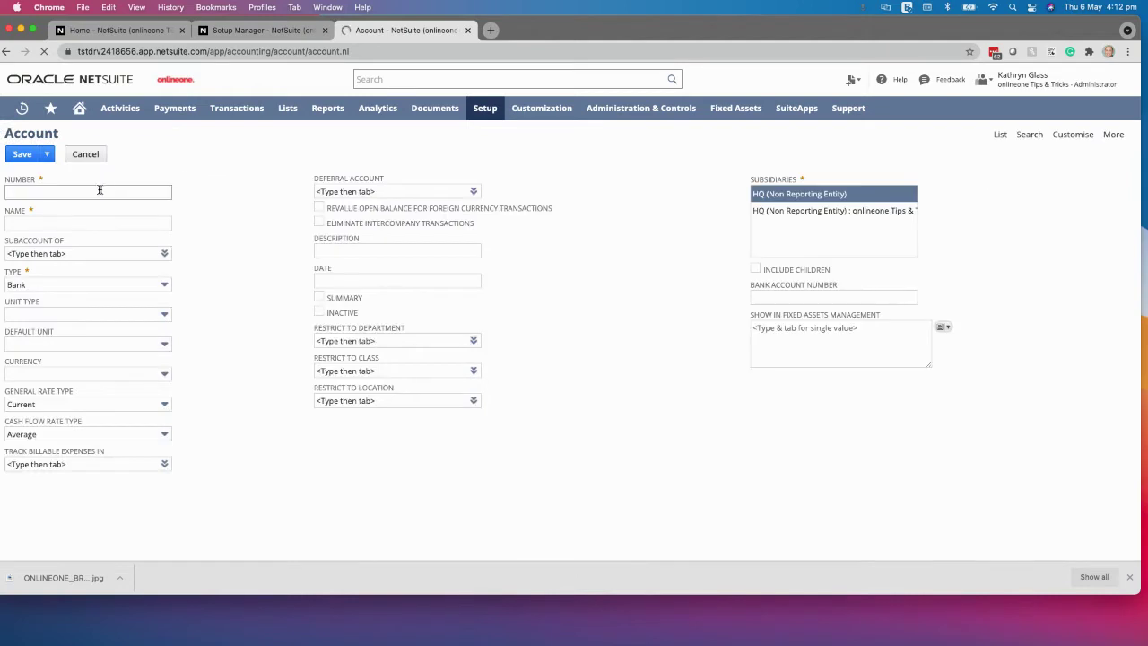
Set the new ledger account's number to 1023 and its type to Other Current Asset, and include child subsidiaries.
{"action": "left_click", "coordinate": [103, 190]}
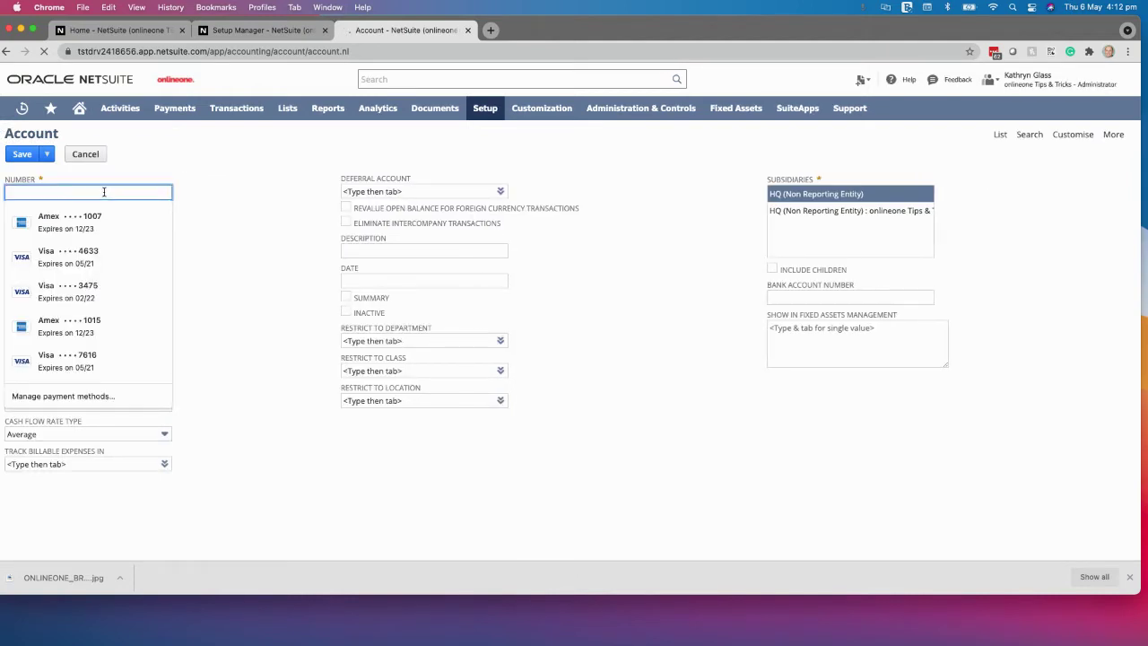
{"action": "type", "text": "1023"}
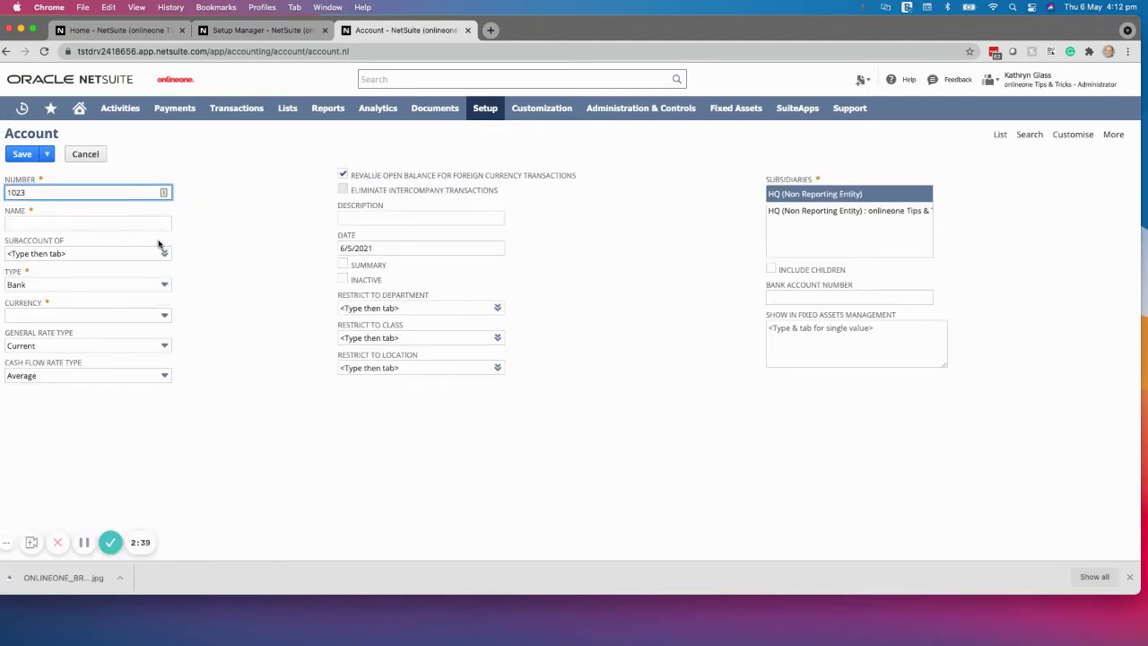
{"action": "left_click", "coordinate": [150, 287]}
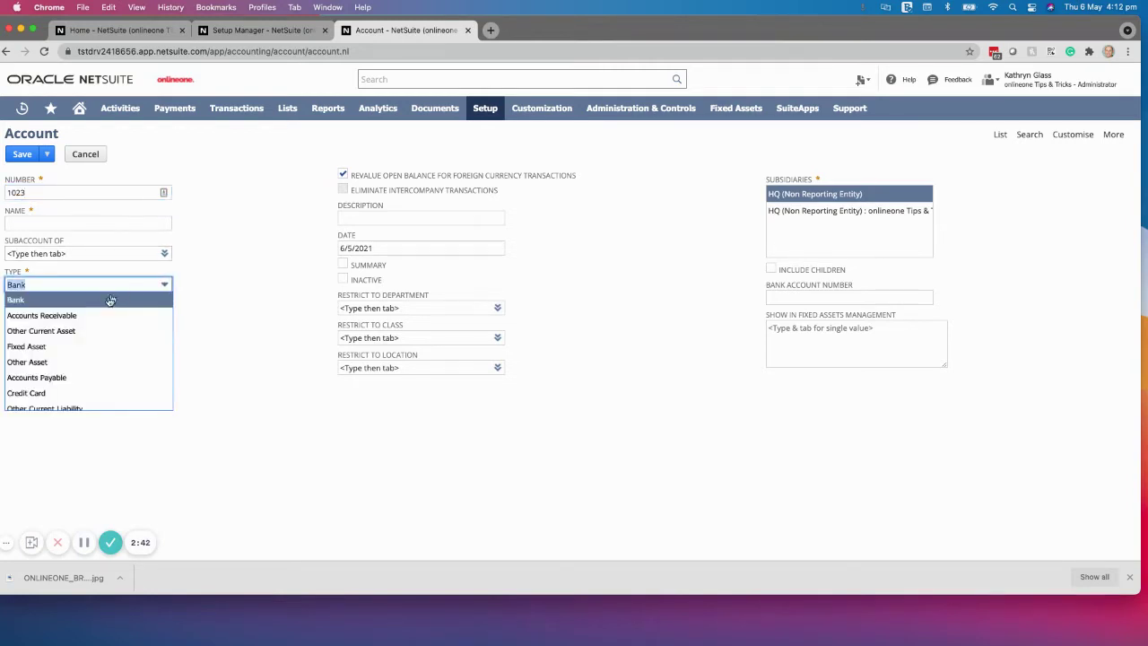
{"action": "left_click", "coordinate": [79, 331]}
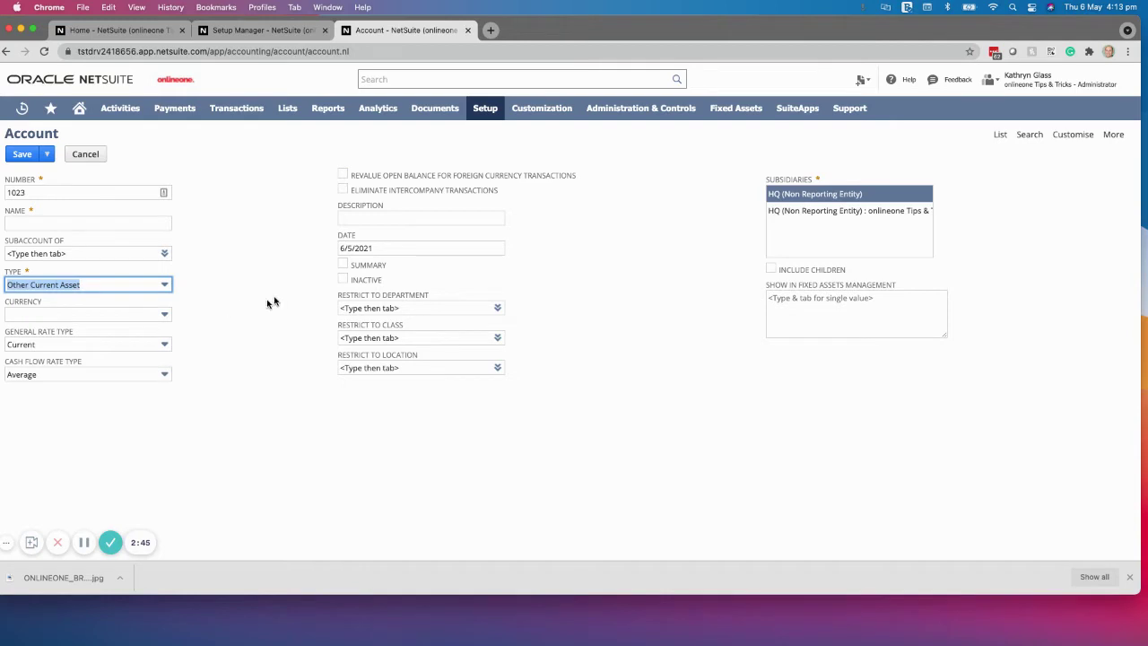
{"action": "left_click", "coordinate": [770, 268]}
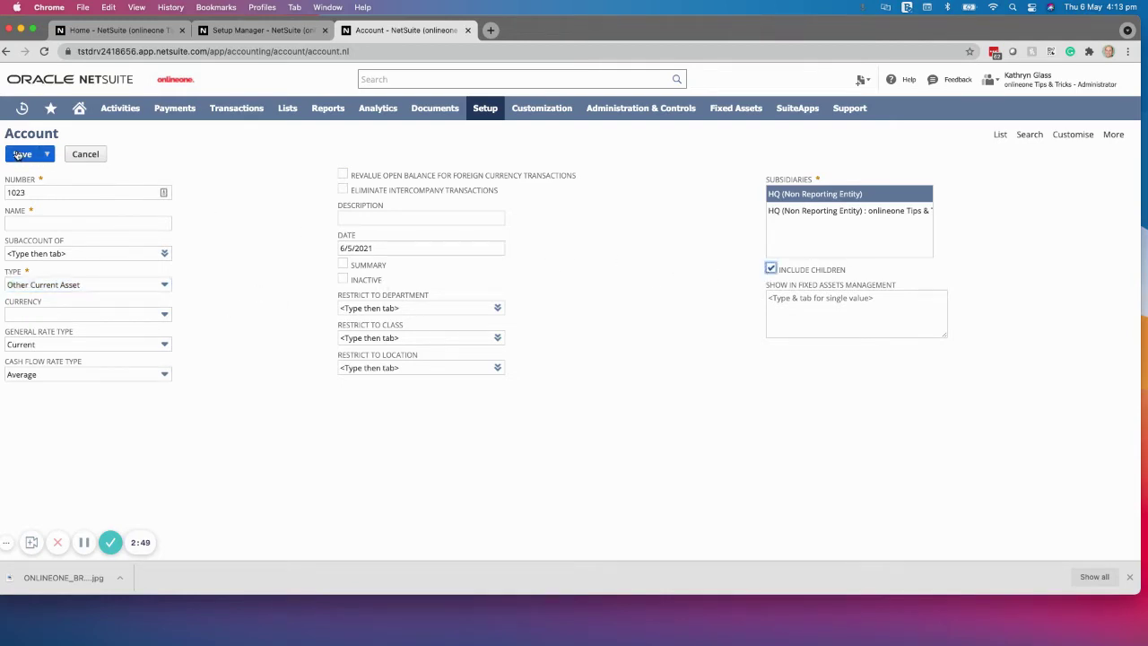
Name the new account Vendor Prepayments and save it.
{"action": "left_click", "coordinate": [22, 154]}
{"action": "left_click", "coordinate": [670, 120]}
{"action": "left_click", "coordinate": [87, 224]}
{"action": "left_click", "coordinate": [86, 223]}
{"action": "type", "text": "Vendo"}
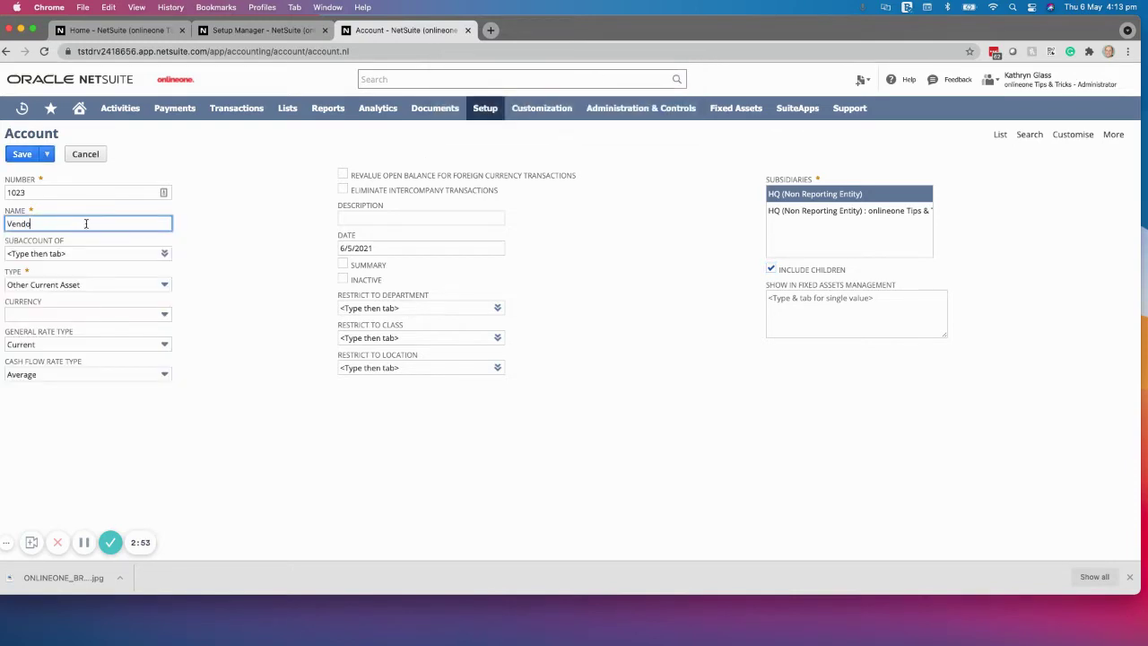
{"action": "type", "text": "r Prepayments"}
{"action": "left_click", "coordinate": [40, 153]}
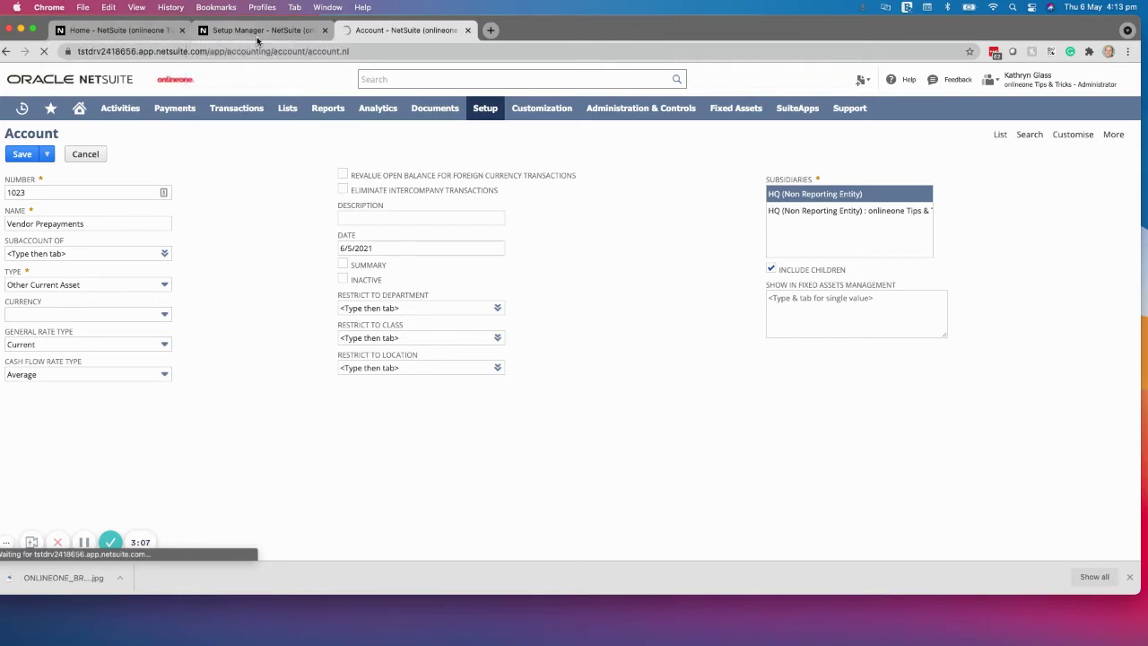
Open Accounting Preferences from the Home shortcuts in a new browser tab, closing the Setup Manager and Chart of Accounts tabs.
{"action": "left_click", "coordinate": [322, 31]}
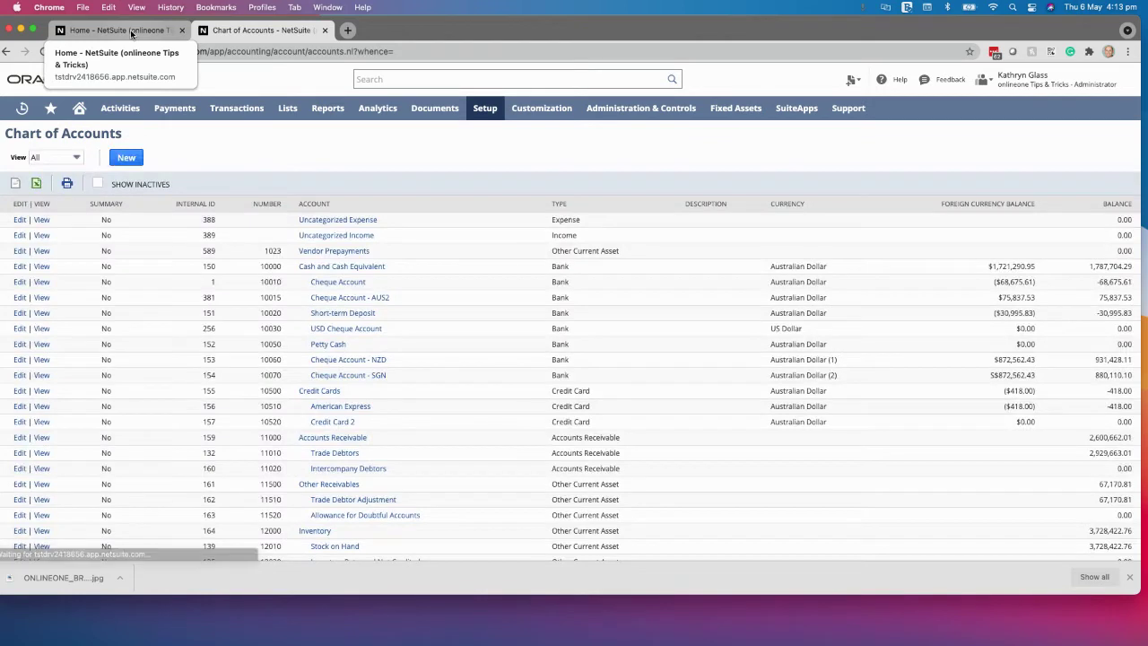
{"action": "left_click", "coordinate": [131, 32]}
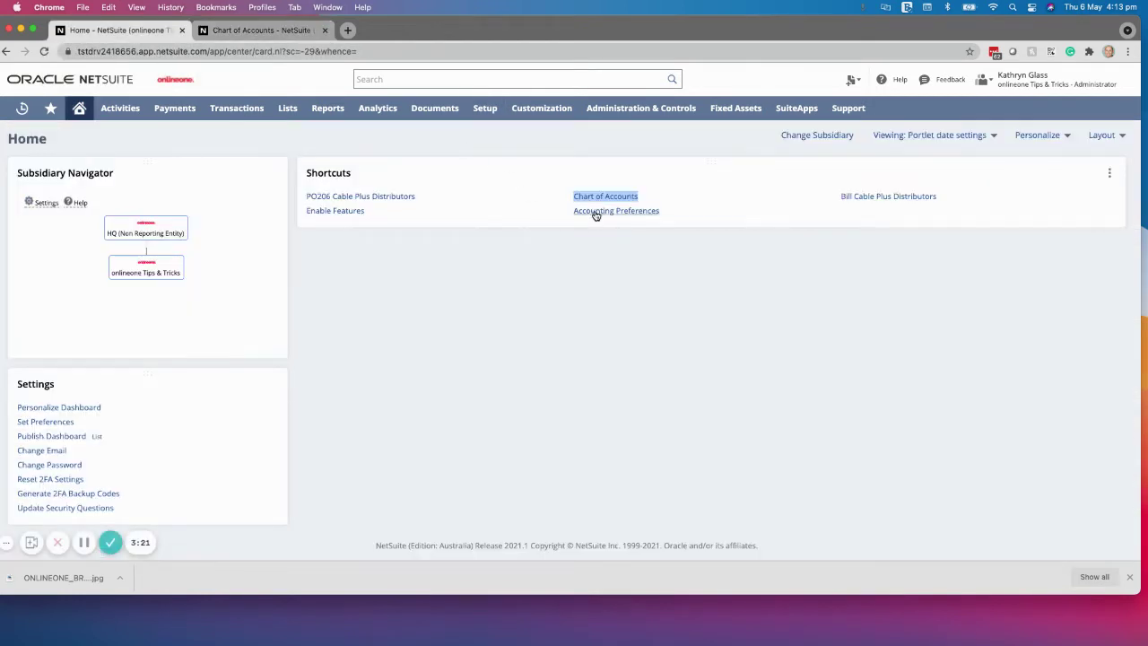
{"action": "mouse_move", "coordinate": [493, 115]}
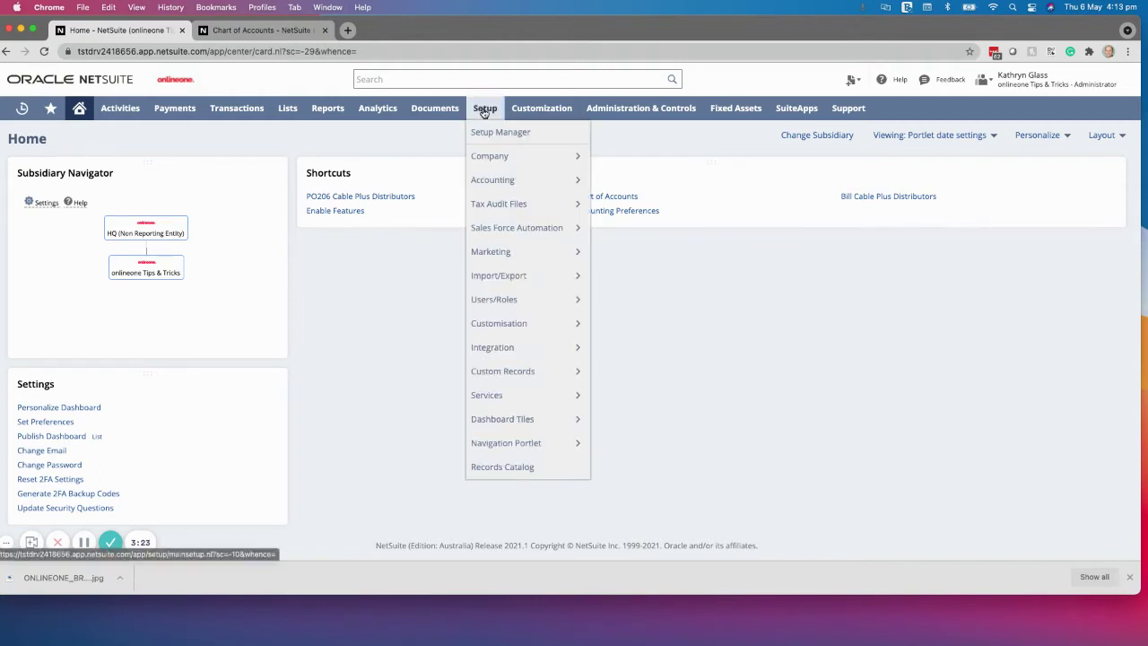
{"action": "mouse_move", "coordinate": [509, 183]}
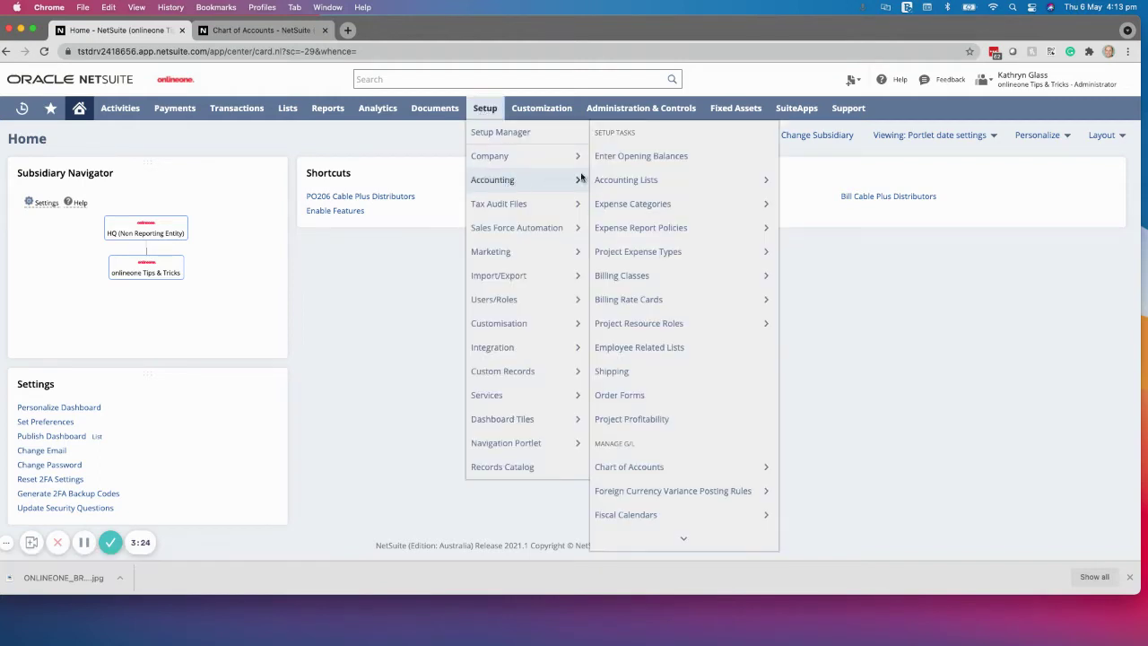
{"action": "right_click", "coordinate": [611, 211]}
{"action": "left_click", "coordinate": [656, 216]}
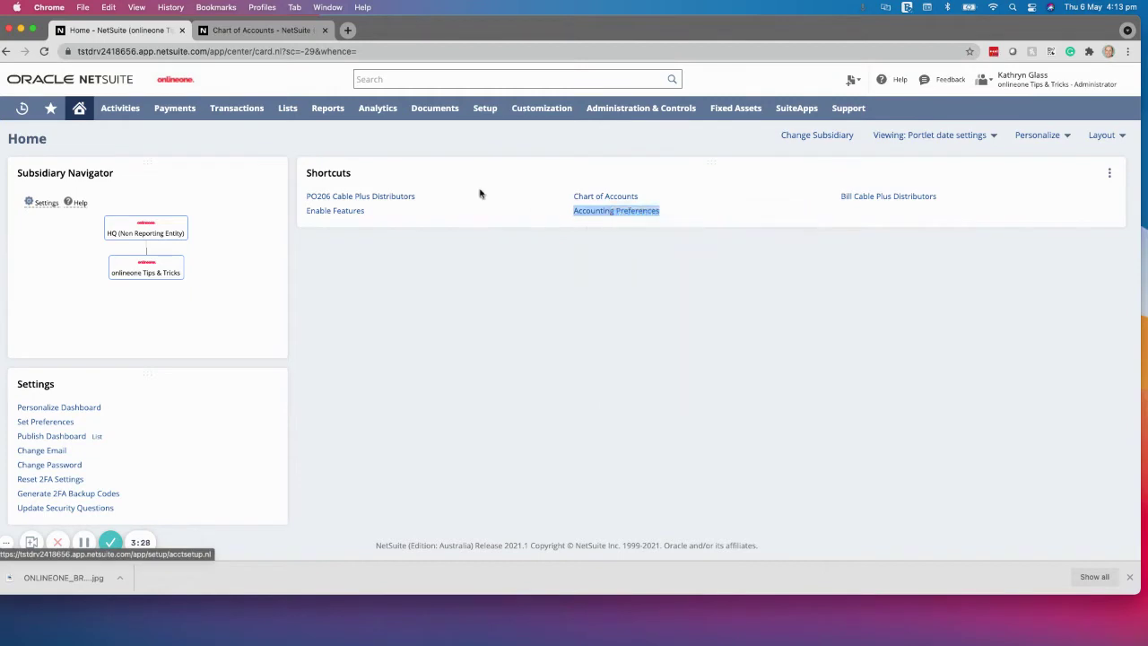
{"action": "left_click", "coordinate": [324, 30]}
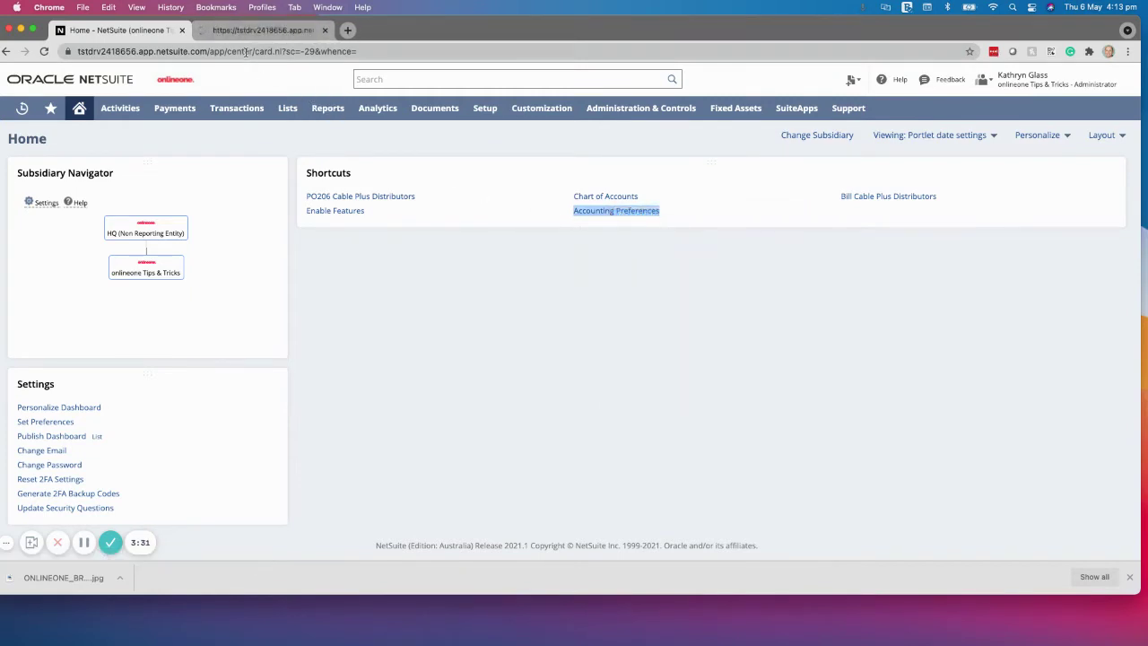
{"action": "left_click", "coordinate": [257, 33]}
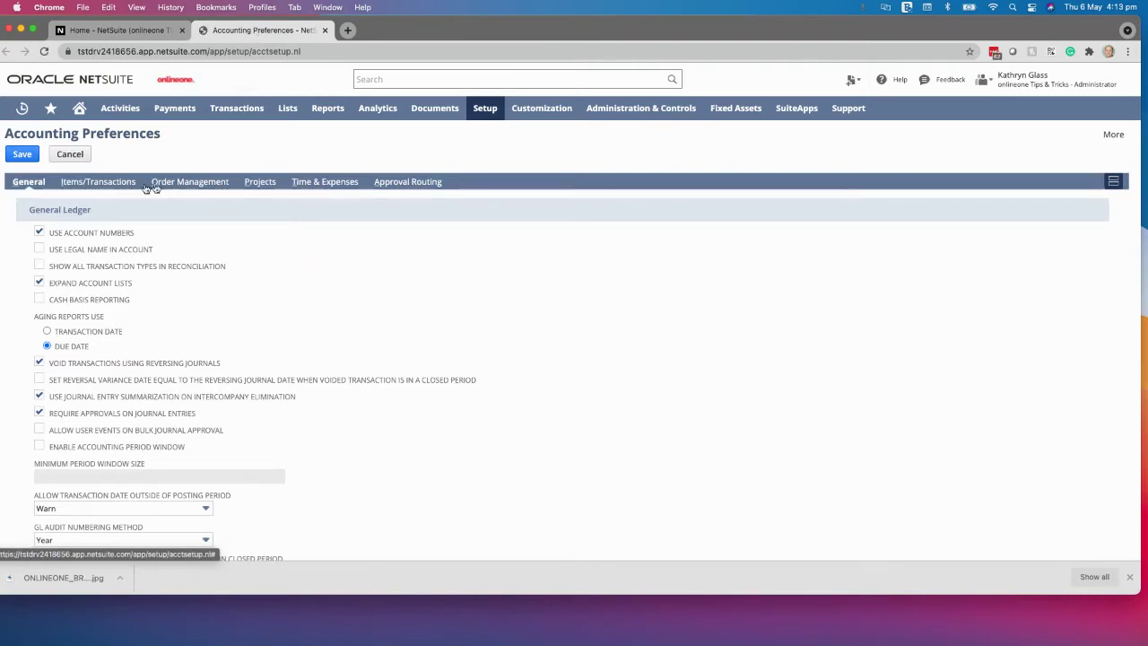
Set the Accounts Payable vendor prepayment account to 1023 Vendor Prepayments, enable auto-apply of vendor prepayments, and save the accounting preferences.
{"action": "scroll", "coordinate": [248, 278], "scroll_direction": "down", "scroll_amount": 5}
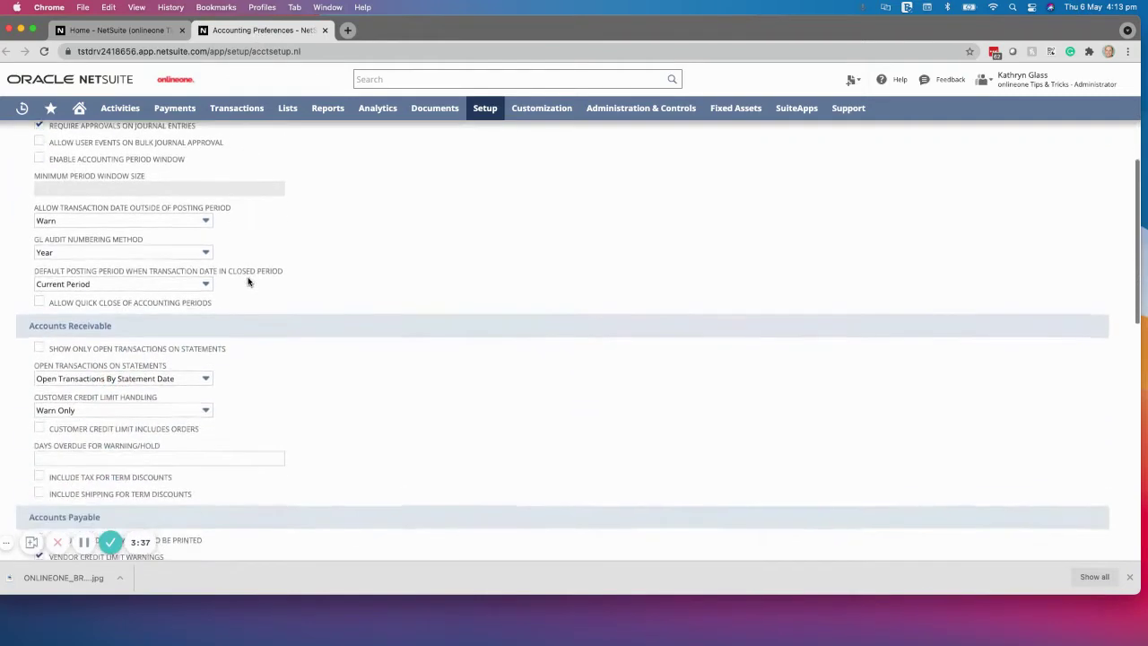
{"action": "scroll", "coordinate": [249, 280], "scroll_direction": "down", "scroll_amount": 3}
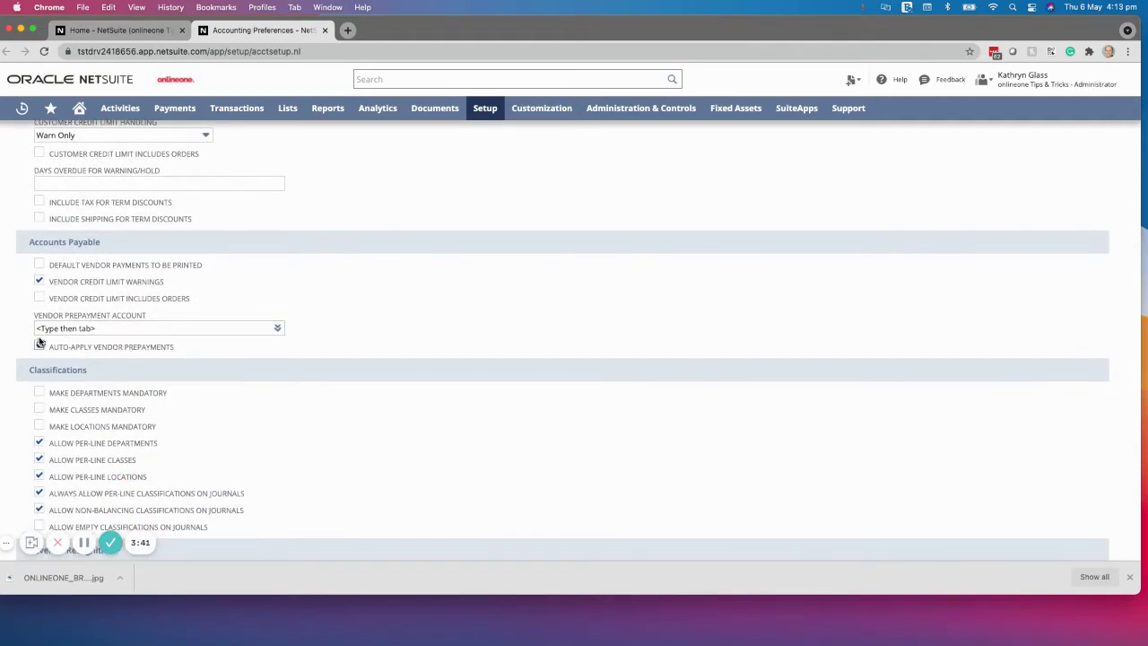
{"action": "left_click", "coordinate": [277, 328]}
{"action": "left_click", "coordinate": [265, 345]}
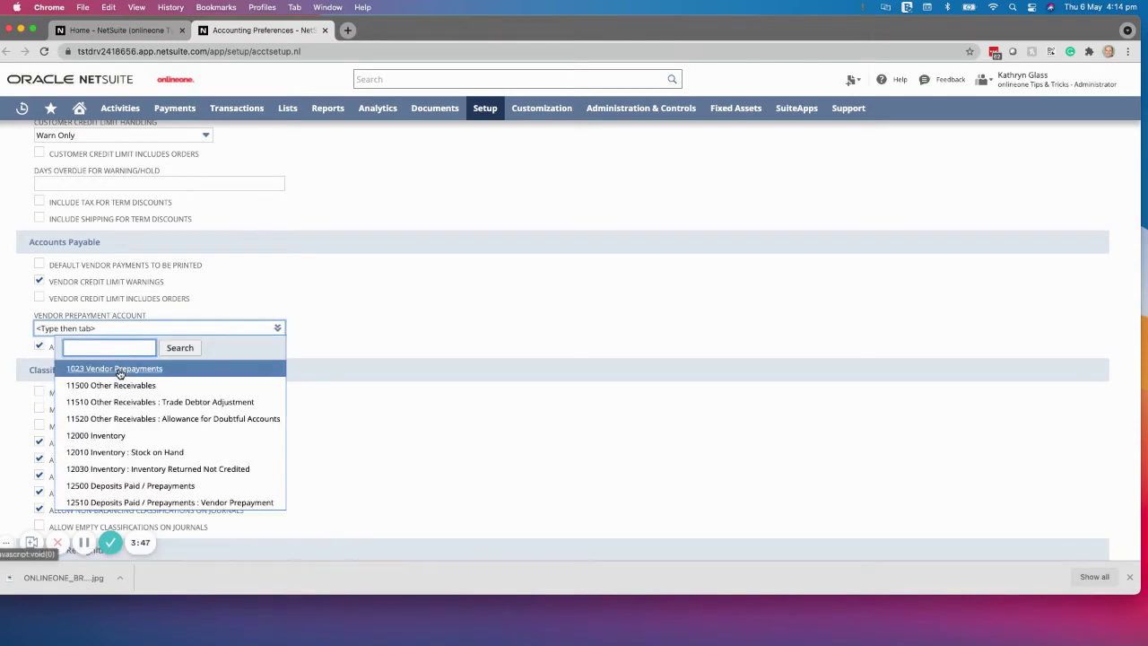
{"action": "left_click", "coordinate": [117, 367]}
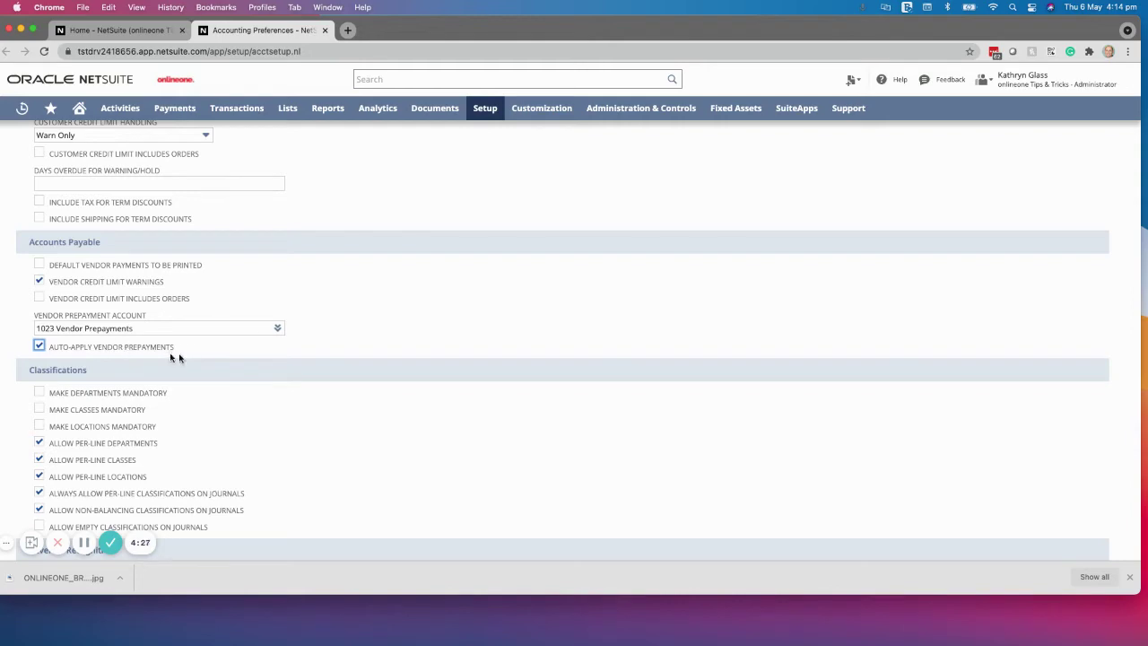
{"action": "scroll", "coordinate": [242, 370], "scroll_direction": "down", "scroll_amount": 2}
{"action": "scroll", "coordinate": [242, 370], "scroll_direction": "up", "scroll_amount": 15}
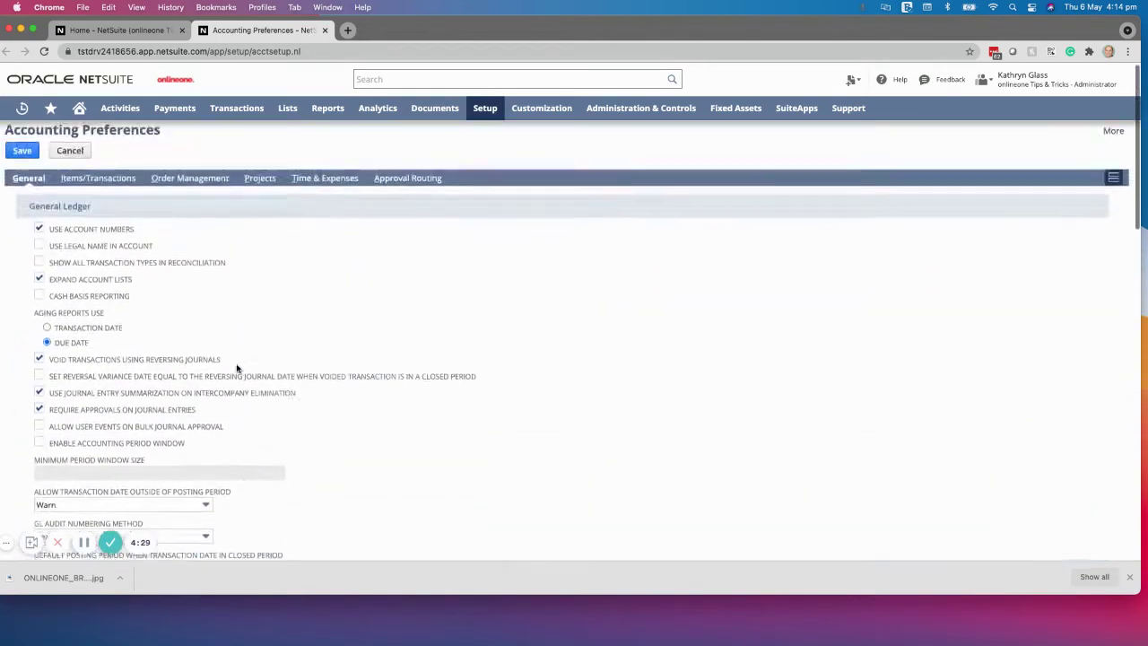
{"action": "left_click", "coordinate": [21, 155]}
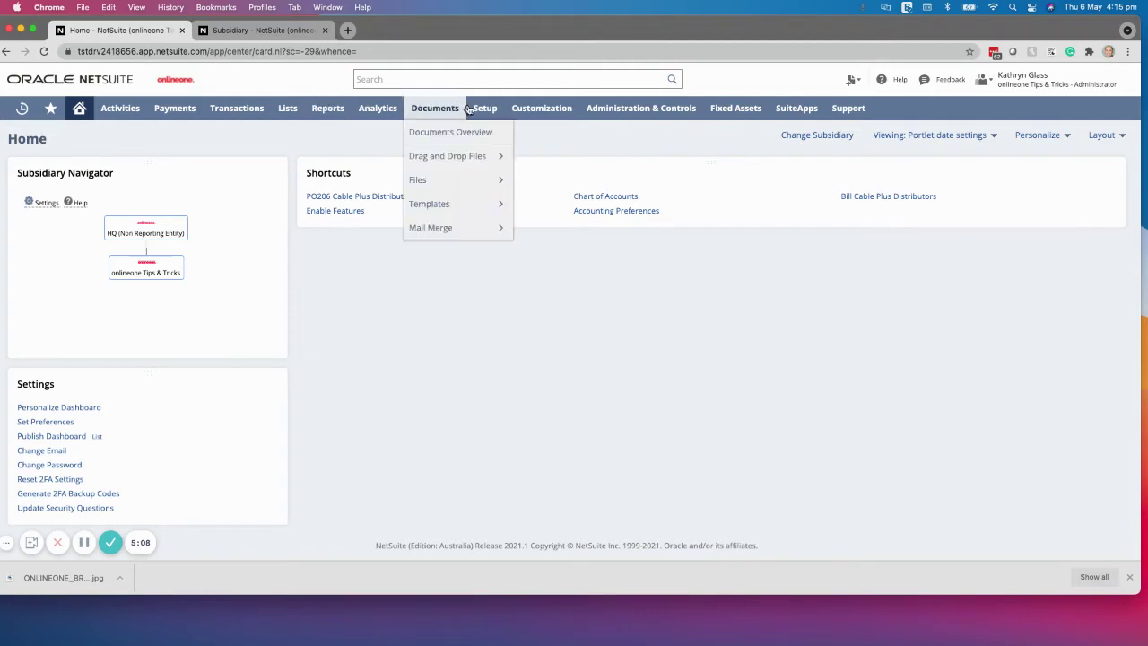
{"action": "mouse_move", "coordinate": [482, 115]}
{"action": "mouse_move", "coordinate": [503, 156]}
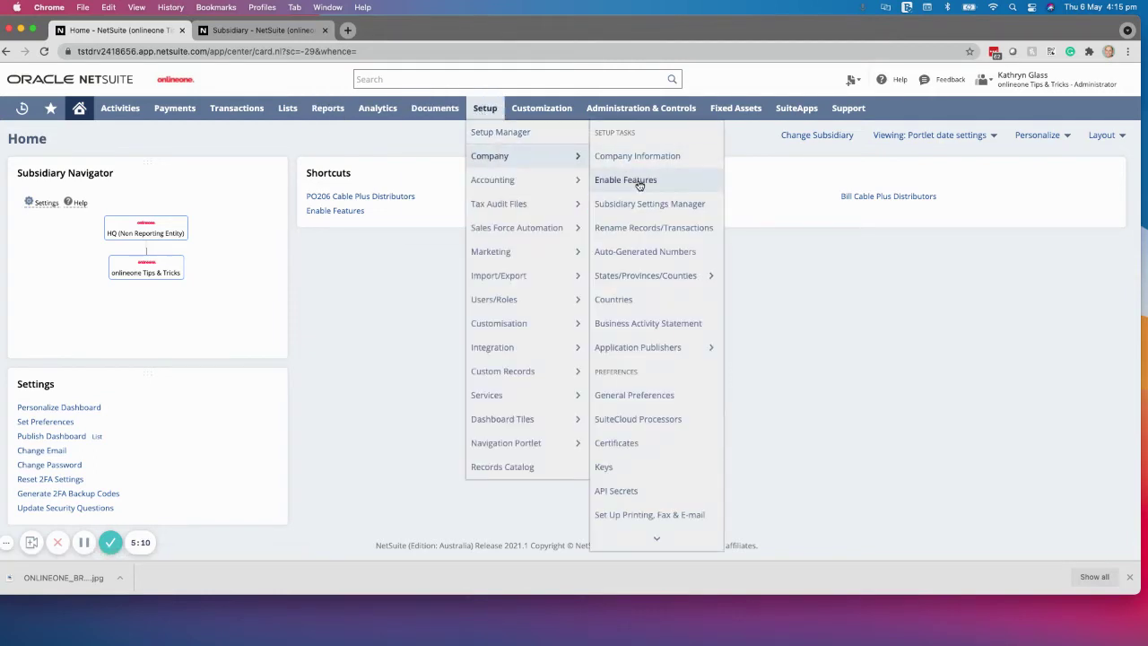
{"action": "scroll", "coordinate": [625, 323], "scroll_direction": "down", "scroll_amount": 3}
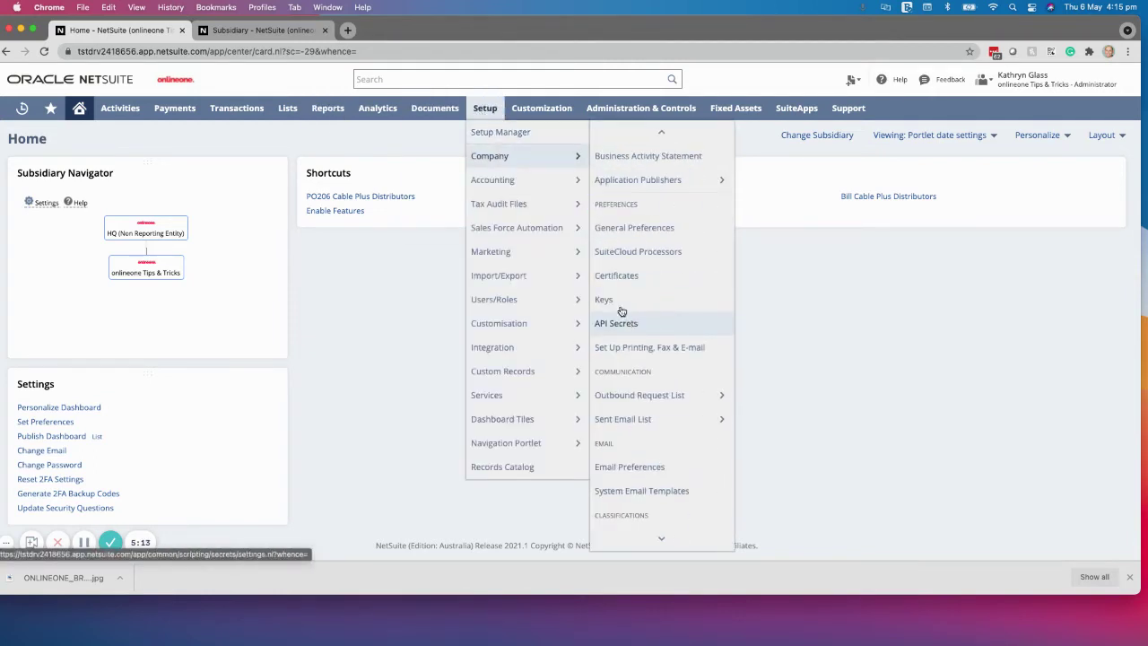
{"action": "scroll", "coordinate": [625, 296], "scroll_direction": "down", "scroll_amount": 2}
{"action": "scroll", "coordinate": [624, 299], "scroll_direction": "down", "scroll_amount": 3}
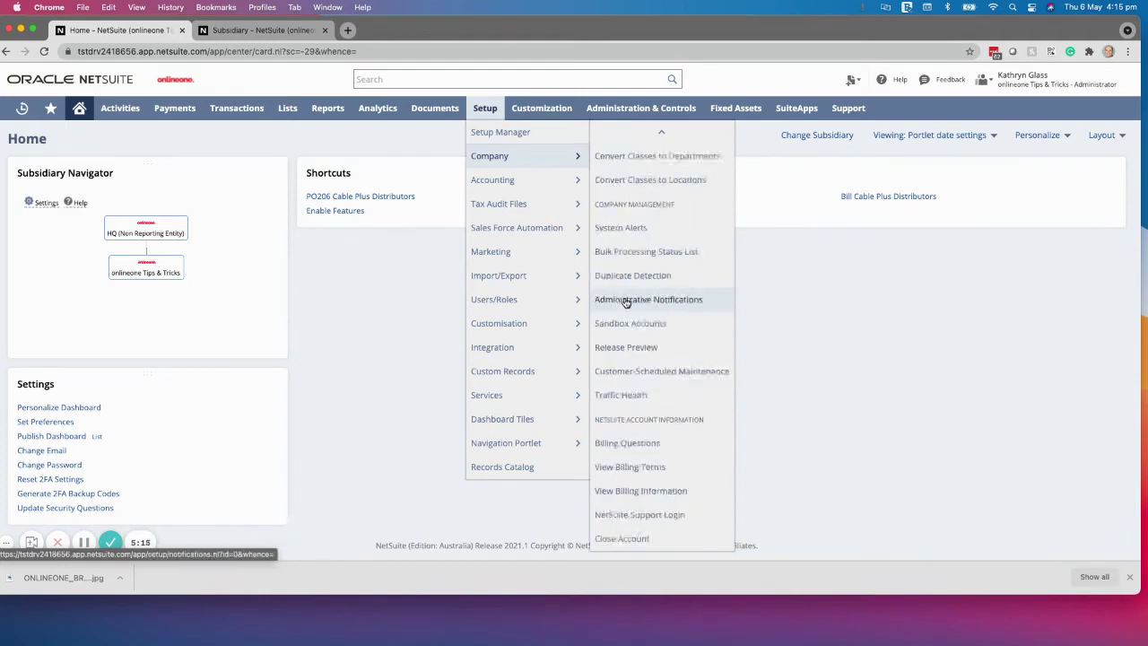
Check the vendor prepayment account in the onlineone Tips & Tricks subsidiary's general preferences, and close the subsidiary record without saving.
{"action": "left_click", "coordinate": [242, 29]}
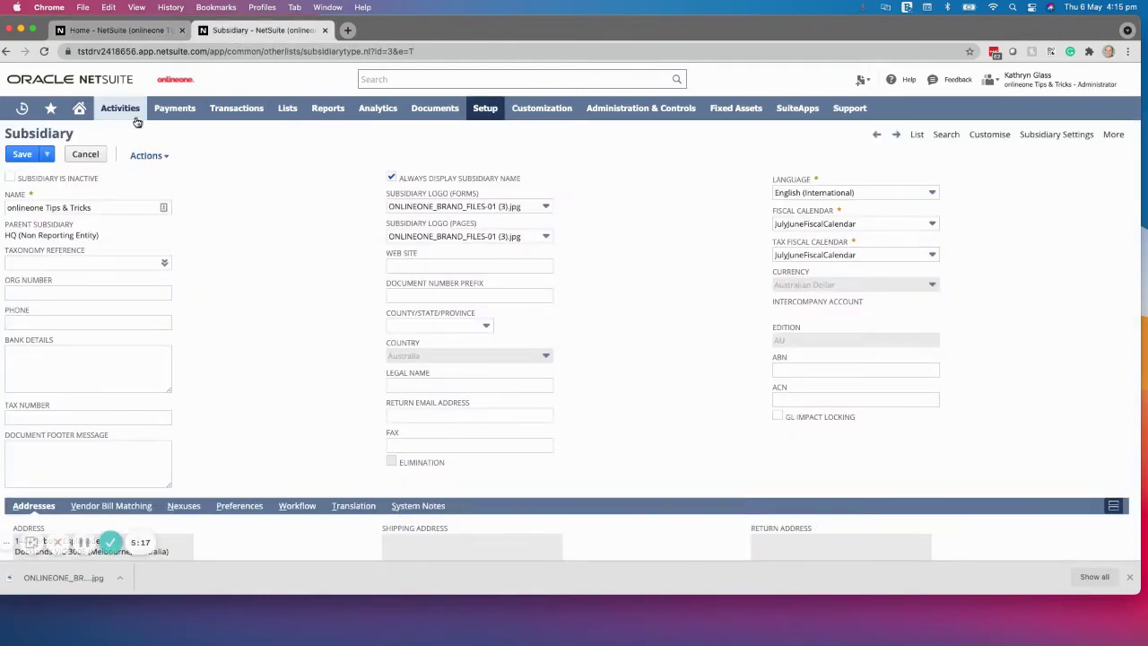
{"action": "scroll", "coordinate": [315, 247], "scroll_direction": "down", "scroll_amount": 2}
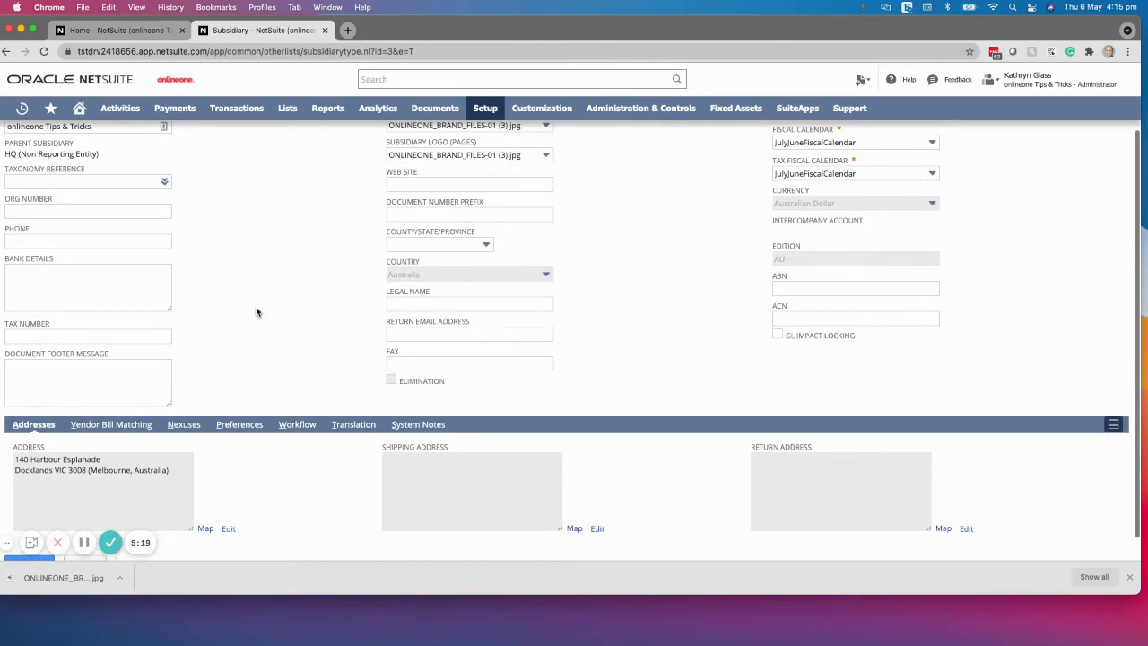
{"action": "scroll", "coordinate": [160, 393], "scroll_direction": "down", "scroll_amount": 1}
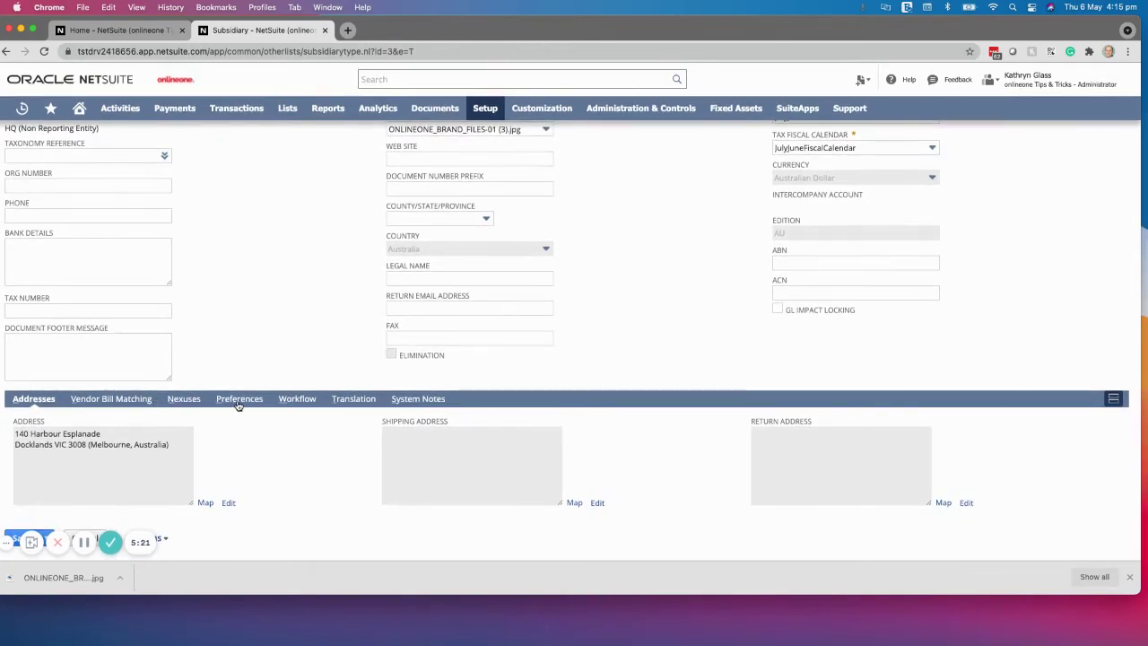
{"action": "left_click", "coordinate": [235, 400]}
{"action": "scroll", "coordinate": [234, 384], "scroll_direction": "down", "scroll_amount": 4}
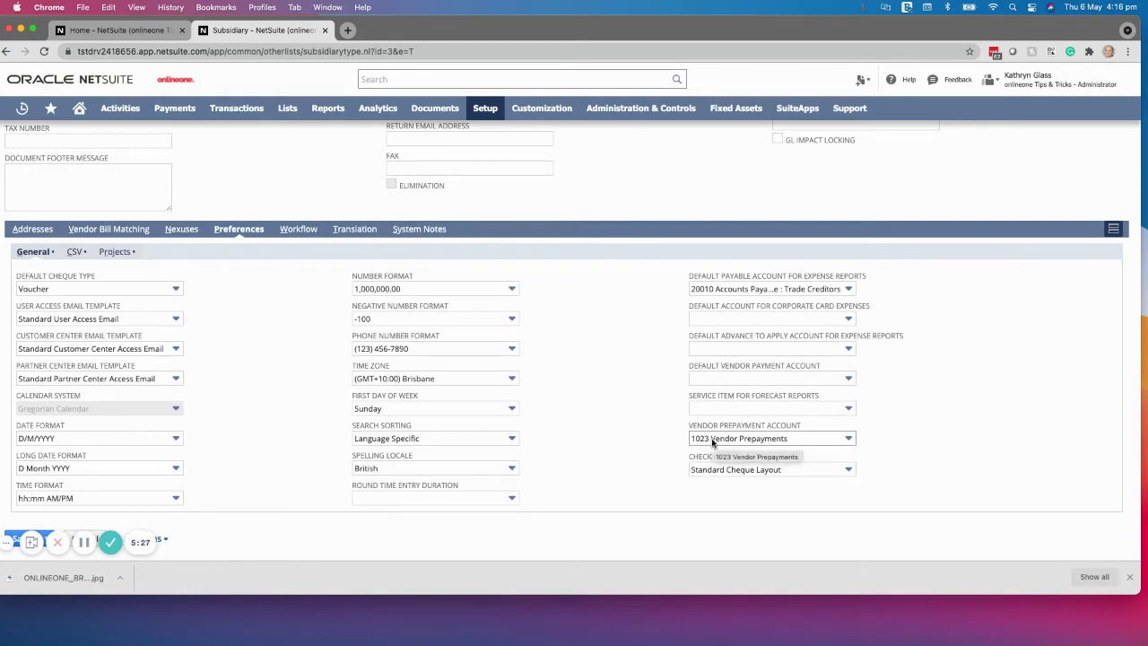
{"action": "scroll", "coordinate": [708, 443], "scroll_direction": "up", "scroll_amount": 2}
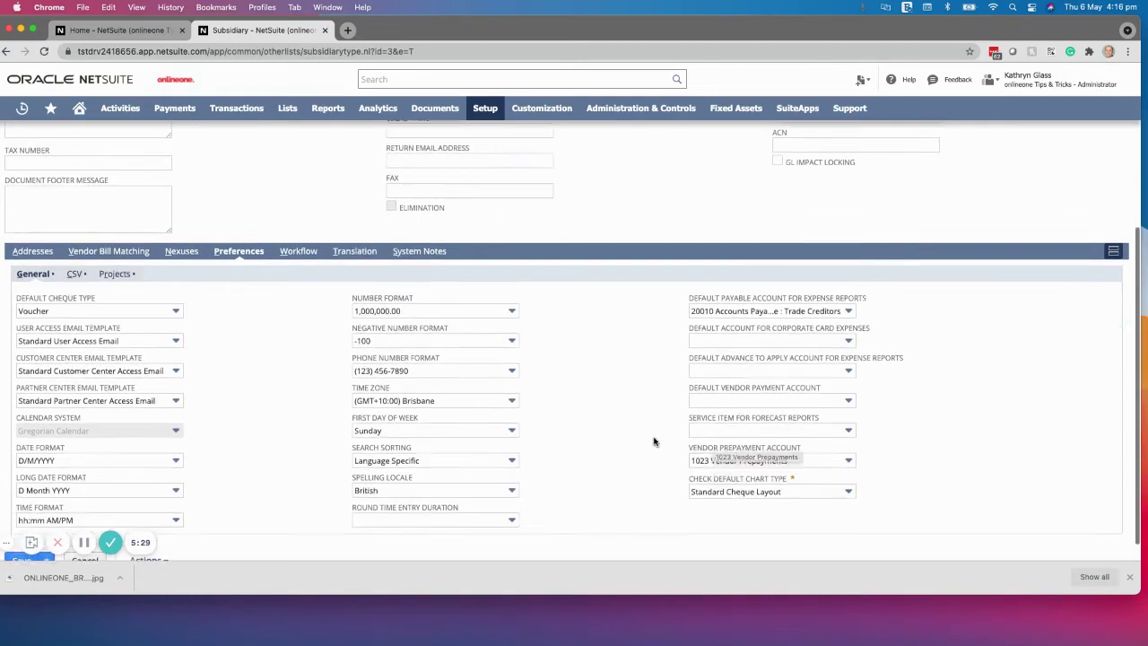
{"action": "scroll", "coordinate": [700, 445], "scroll_direction": "down", "scroll_amount": 2}
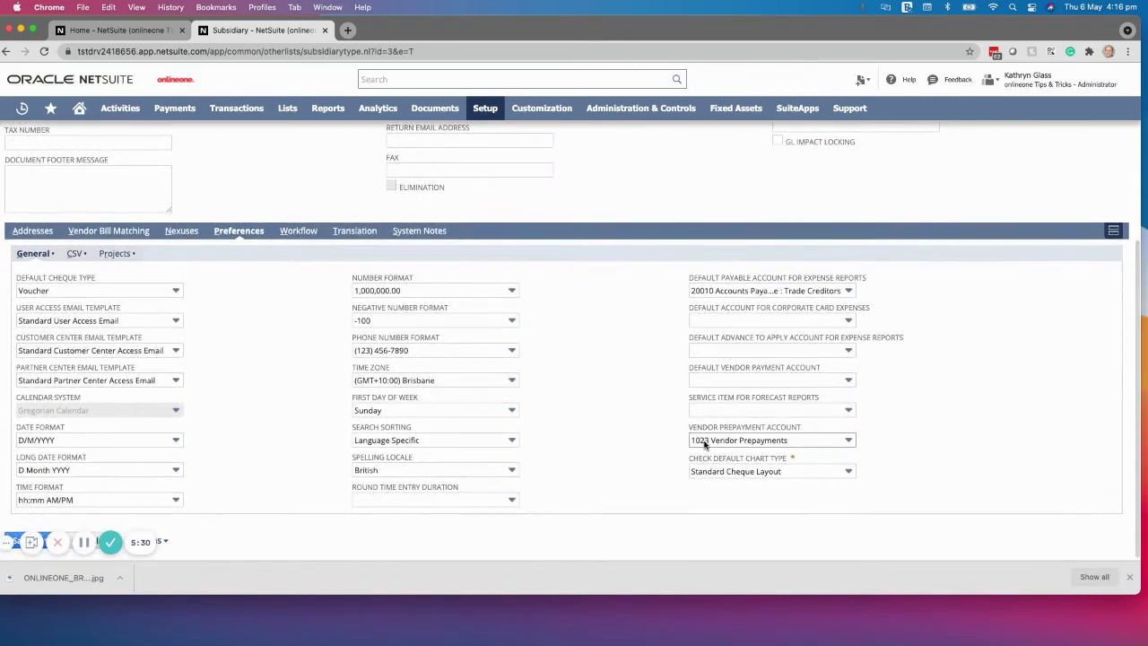
{"action": "left_click", "coordinate": [698, 441]}
{"action": "left_click", "coordinate": [616, 435]}
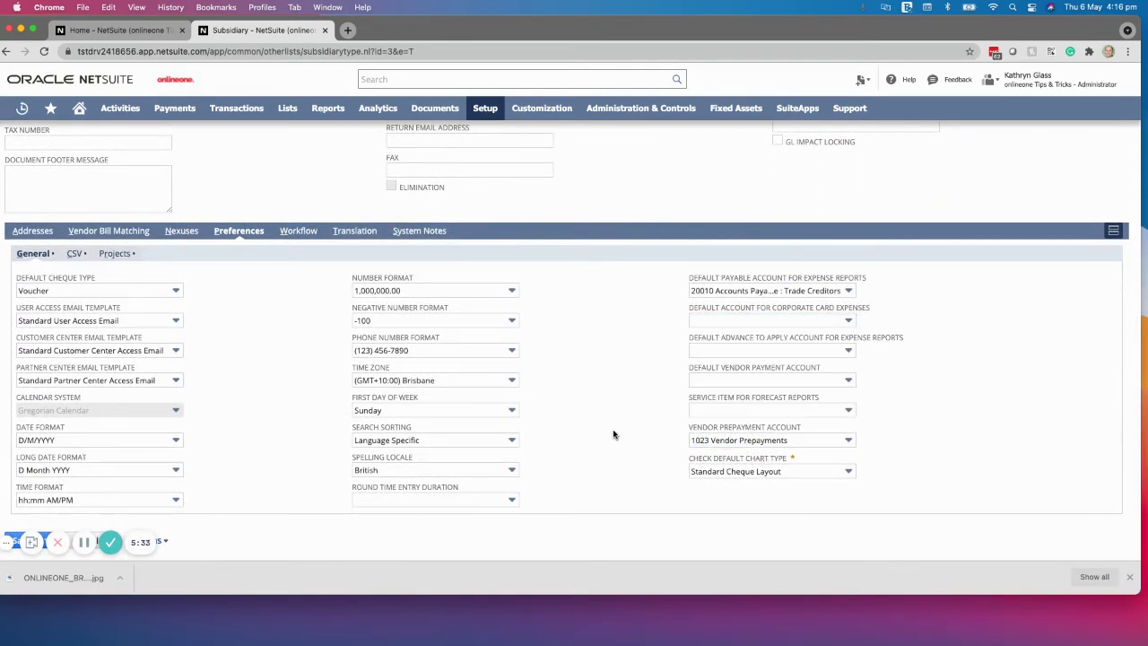
{"action": "scroll", "coordinate": [621, 435], "scroll_direction": "up", "scroll_amount": 5}
{"action": "scroll", "coordinate": [620, 433], "scroll_direction": "up", "scroll_amount": 2}
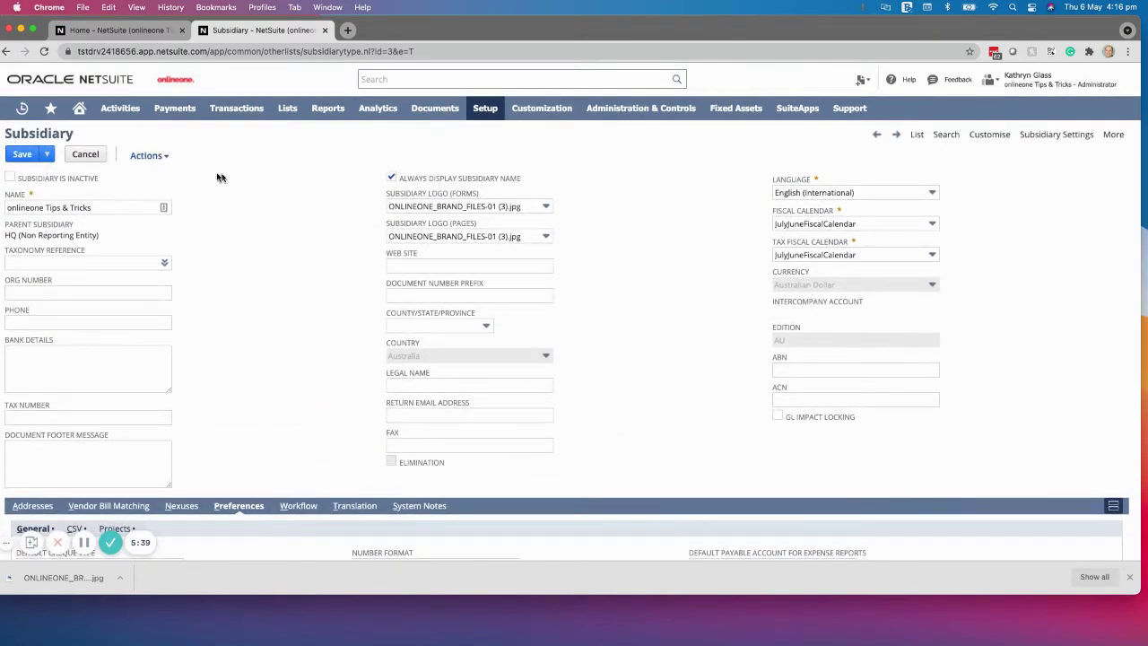
{"action": "left_click", "coordinate": [325, 31]}
Locate the Enter Vendor Prepayment command among the payables transactions.
{"action": "mouse_move", "coordinate": [236, 109]}
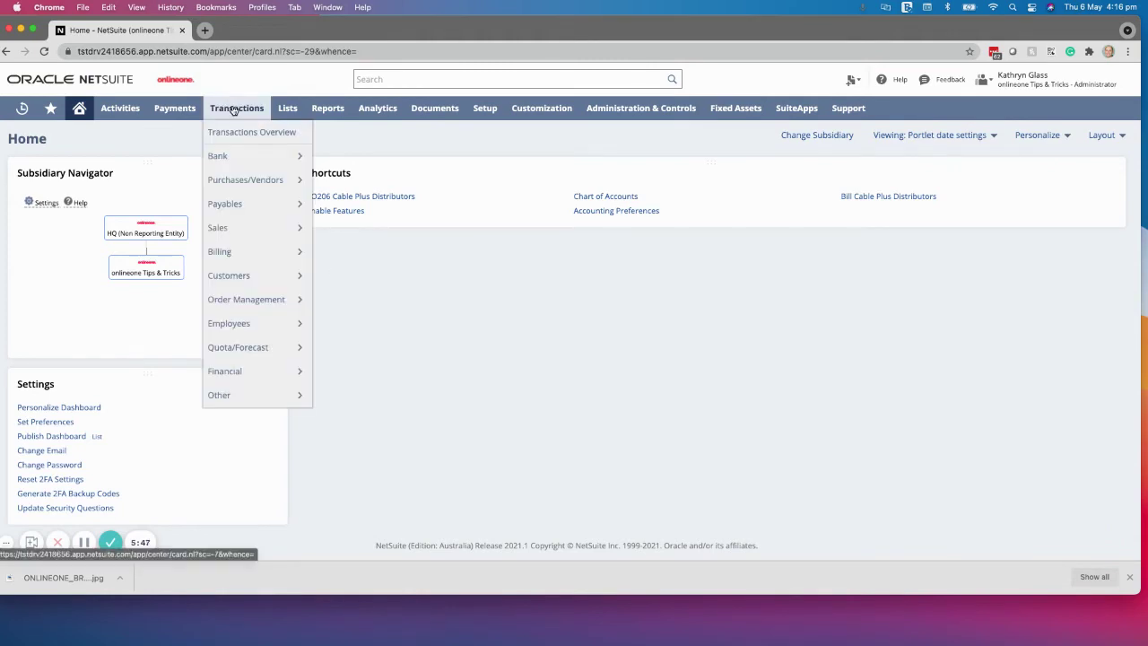
{"action": "mouse_move", "coordinate": [238, 212]}
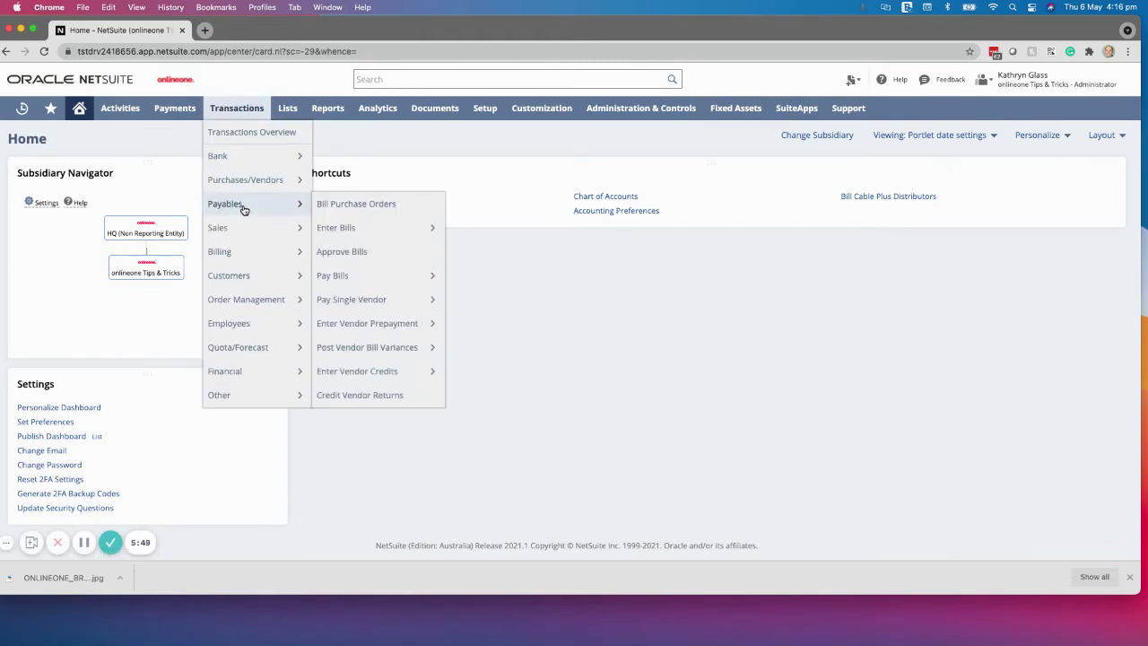
{"action": "mouse_move", "coordinate": [348, 327]}
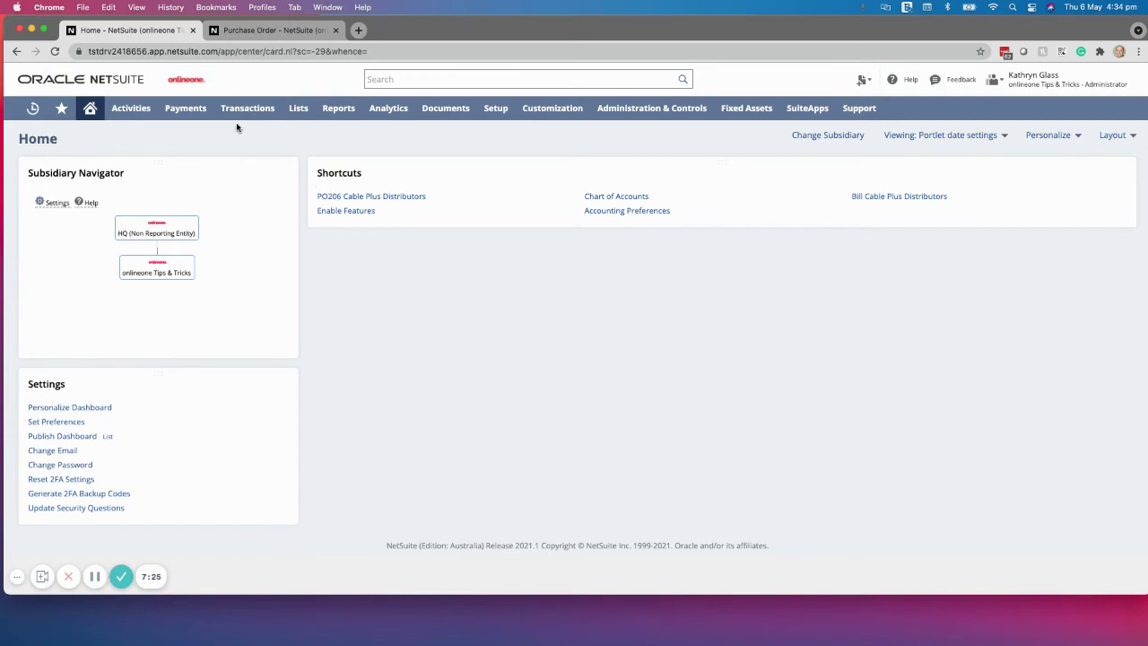
Start a vendor prepayment from the Cable Plus Distributors purchase order that is open in the other browser tab.
{"action": "left_click", "coordinate": [250, 32]}
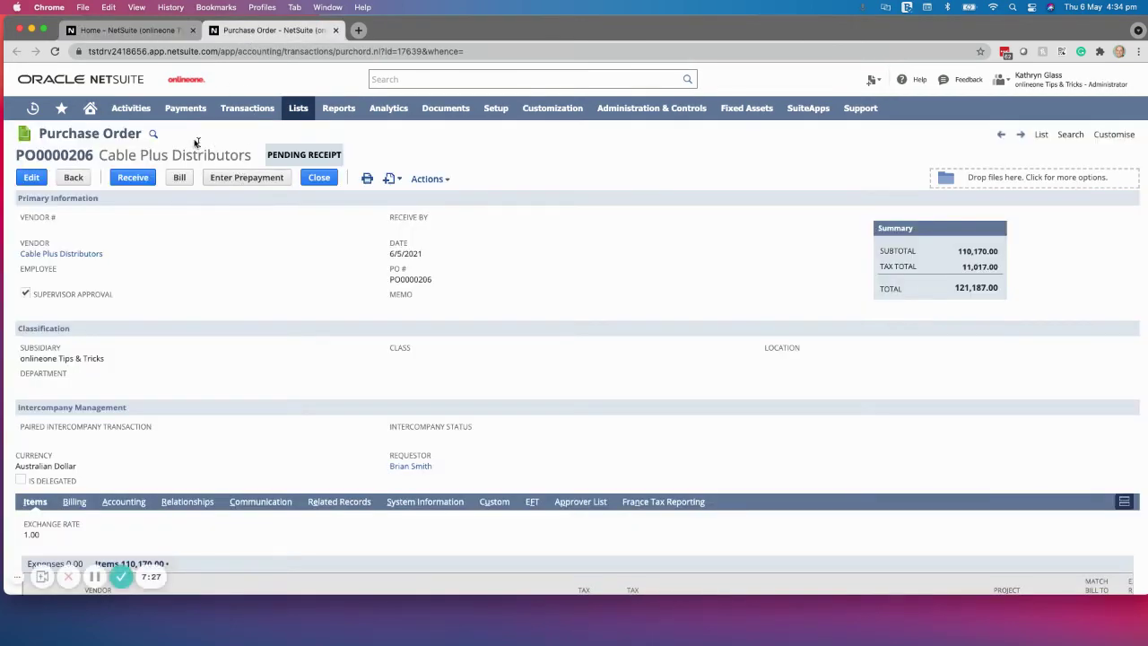
{"action": "left_click", "coordinate": [241, 179]}
{"action": "mouse_move", "coordinate": [430, 177]}
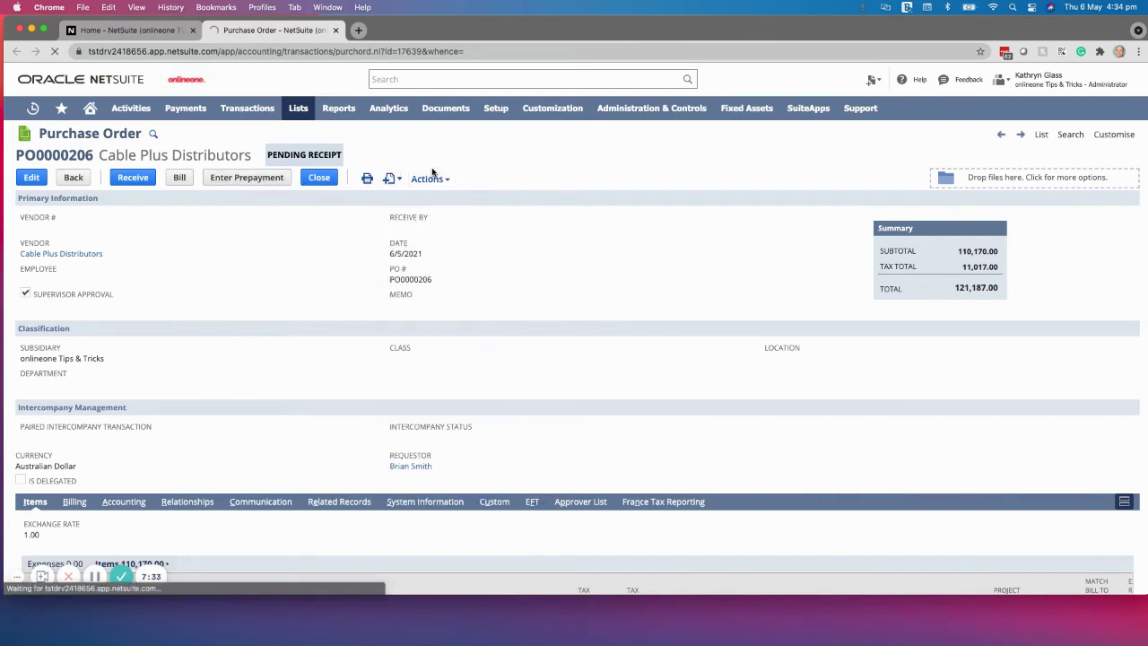
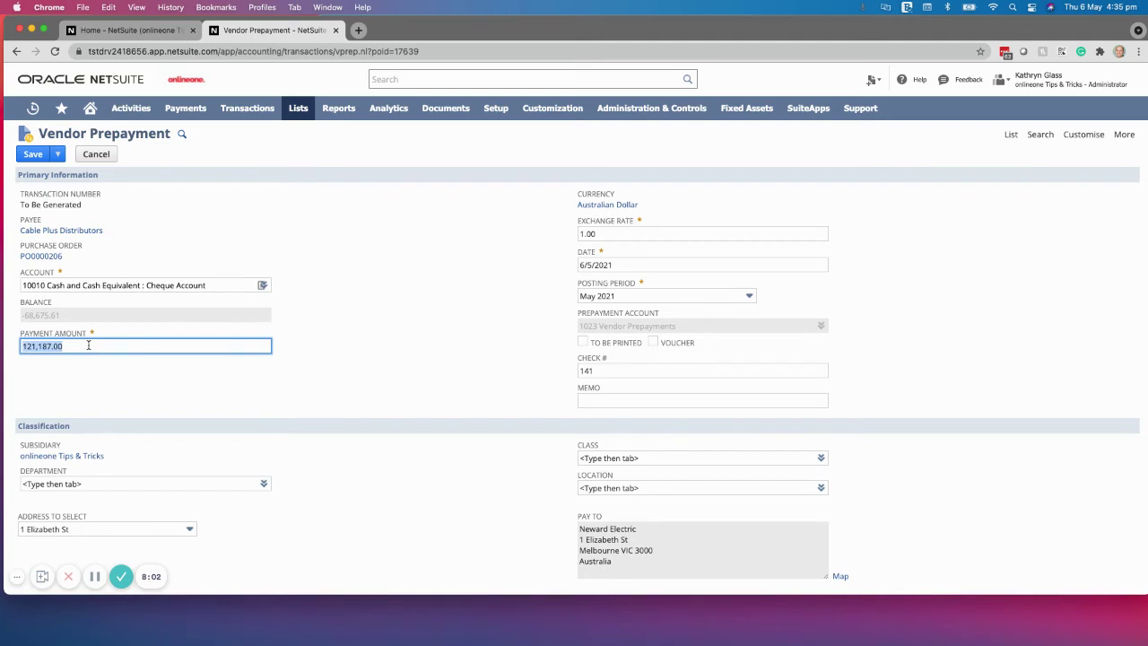
Set the vendor prepayment's payment amount to 1,000.00 and save the transaction.
{"action": "left_click", "coordinate": [88, 345]}
{"action": "double_click", "coordinate": [89, 346]}
{"action": "type", "text": "1000"}
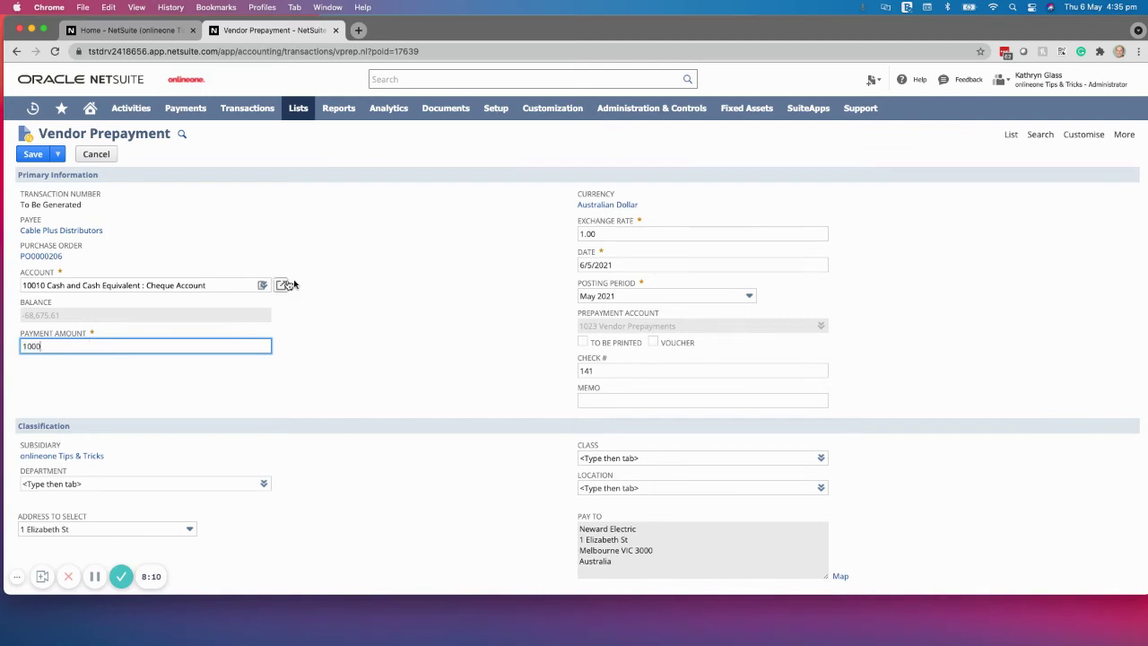
{"action": "left_click", "coordinate": [328, 284]}
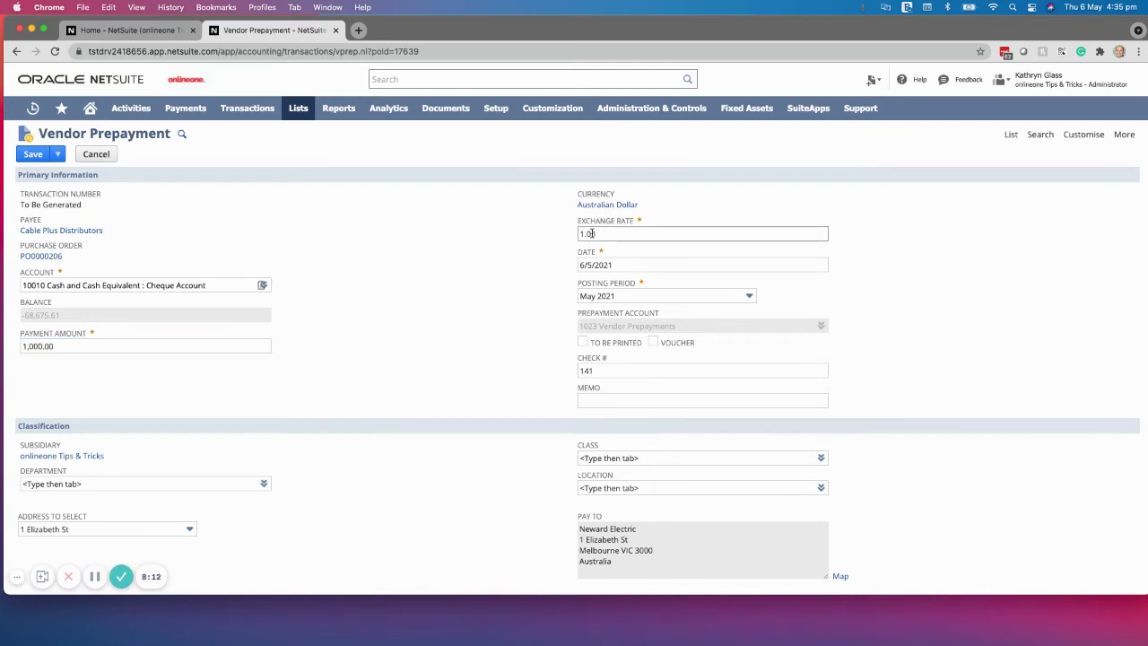
{"action": "scroll", "coordinate": [538, 305], "scroll_direction": "down", "scroll_amount": 1}
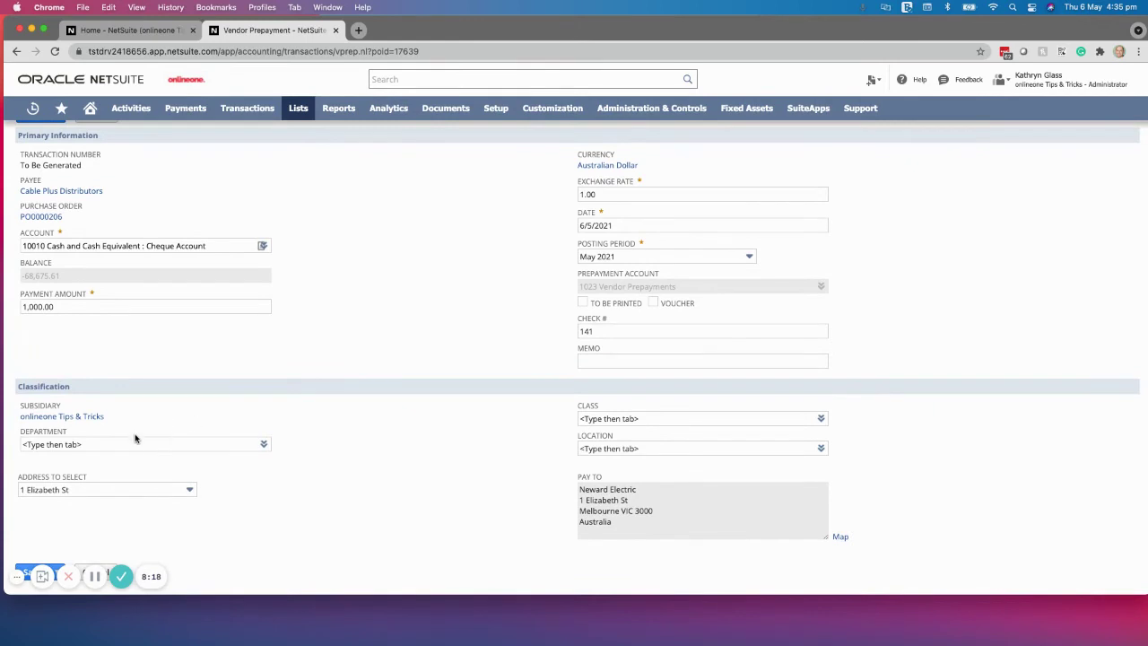
{"action": "scroll", "coordinate": [377, 439], "scroll_direction": "up", "scroll_amount": 2}
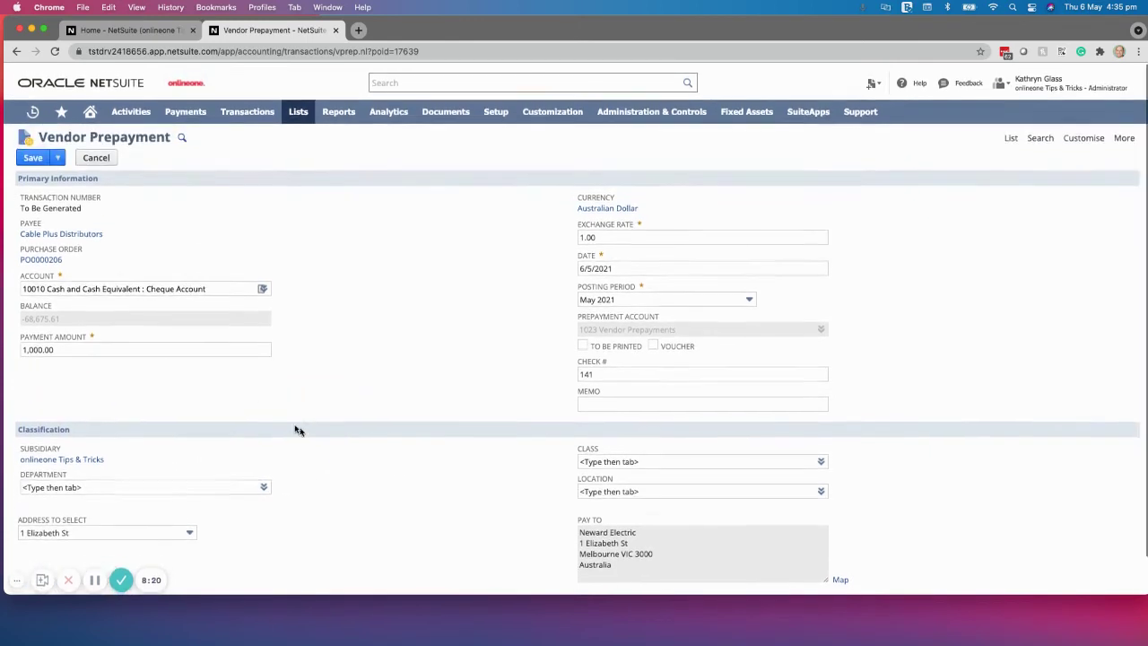
{"action": "left_click", "coordinate": [33, 157]}
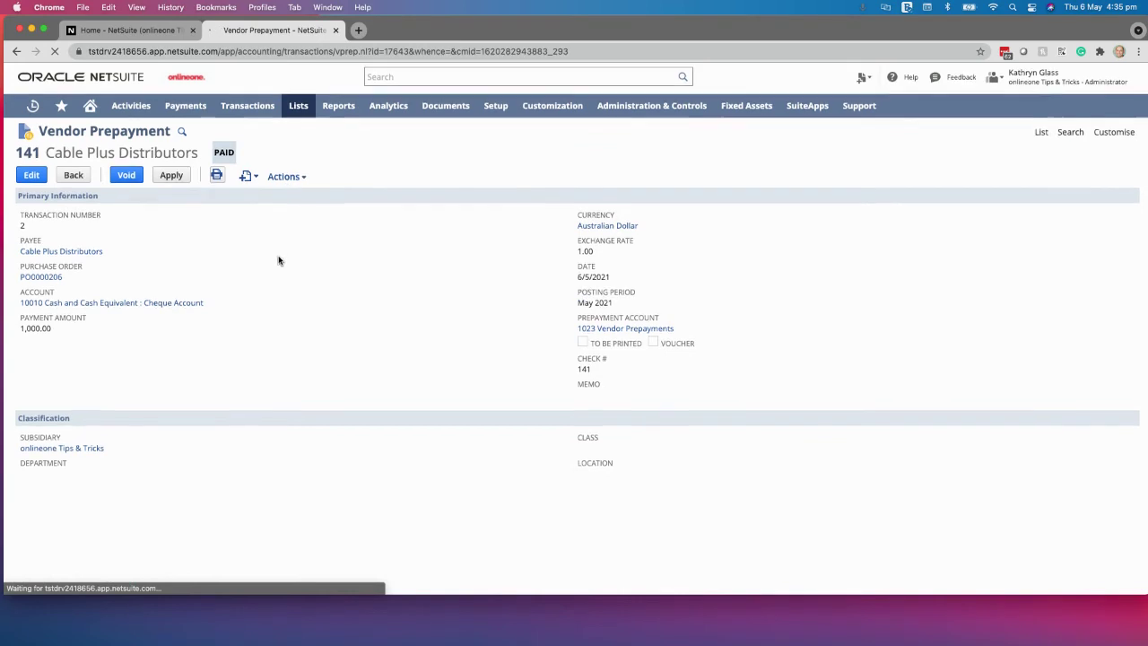
Review the GL impact of the saved Cable Plus Distributors vendor prepayment.
{"action": "scroll", "coordinate": [271, 457], "scroll_direction": "down", "scroll_amount": 1}
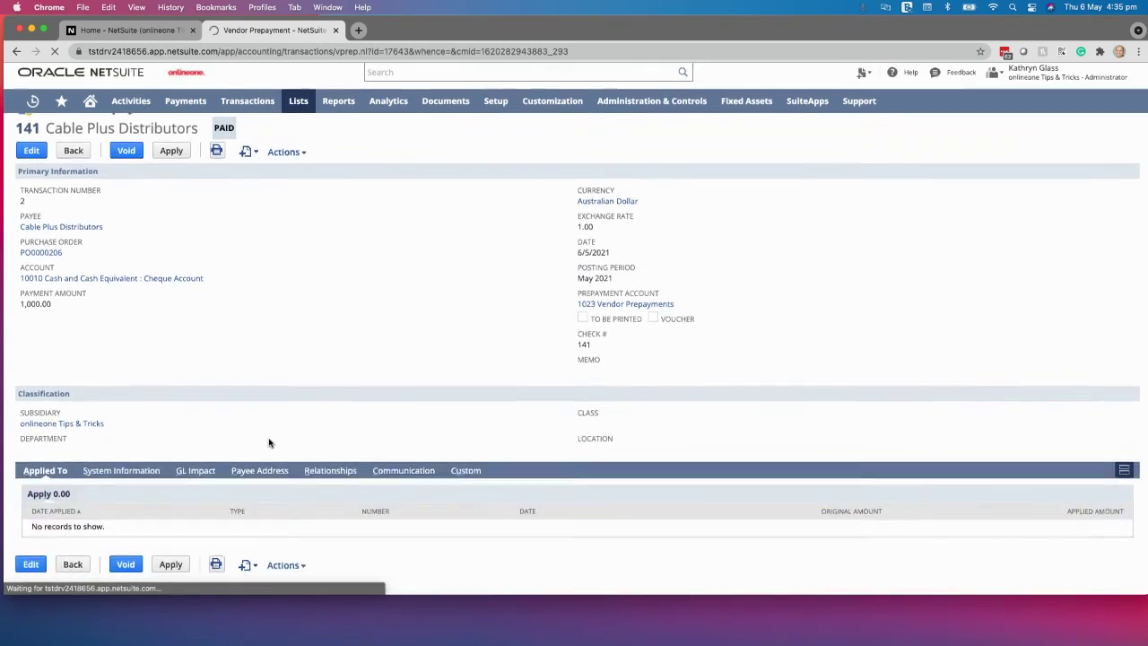
{"action": "left_click", "coordinate": [195, 480]}
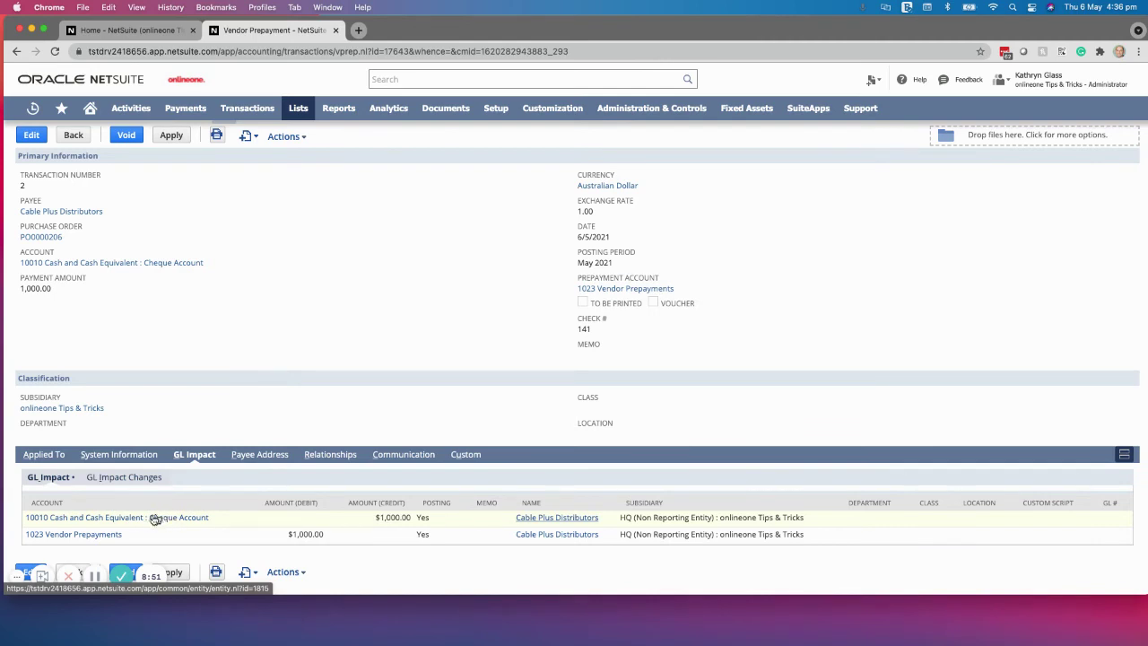
{"action": "scroll", "coordinate": [243, 417], "scroll_direction": "up", "scroll_amount": 1}
{"action": "scroll", "coordinate": [243, 417], "scroll_direction": "up", "scroll_amount": 3}
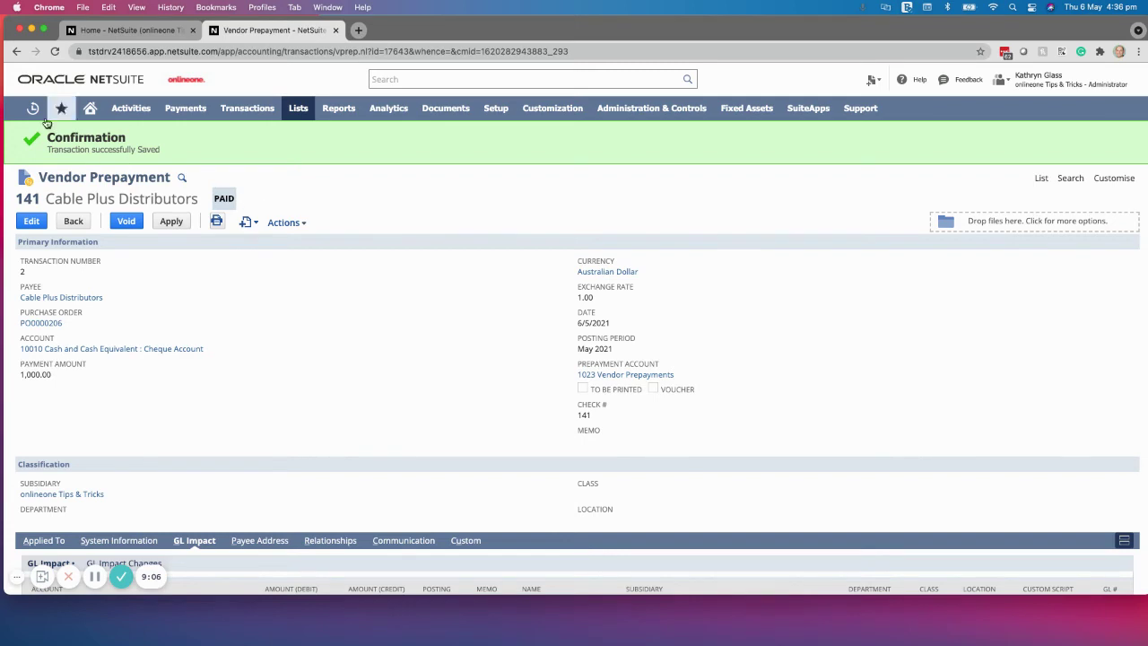
Open the Cable Plus Distributors purchase order from the recent records in a new browser tab and return to the Home tab.
{"action": "mouse_move", "coordinate": [35, 110]}
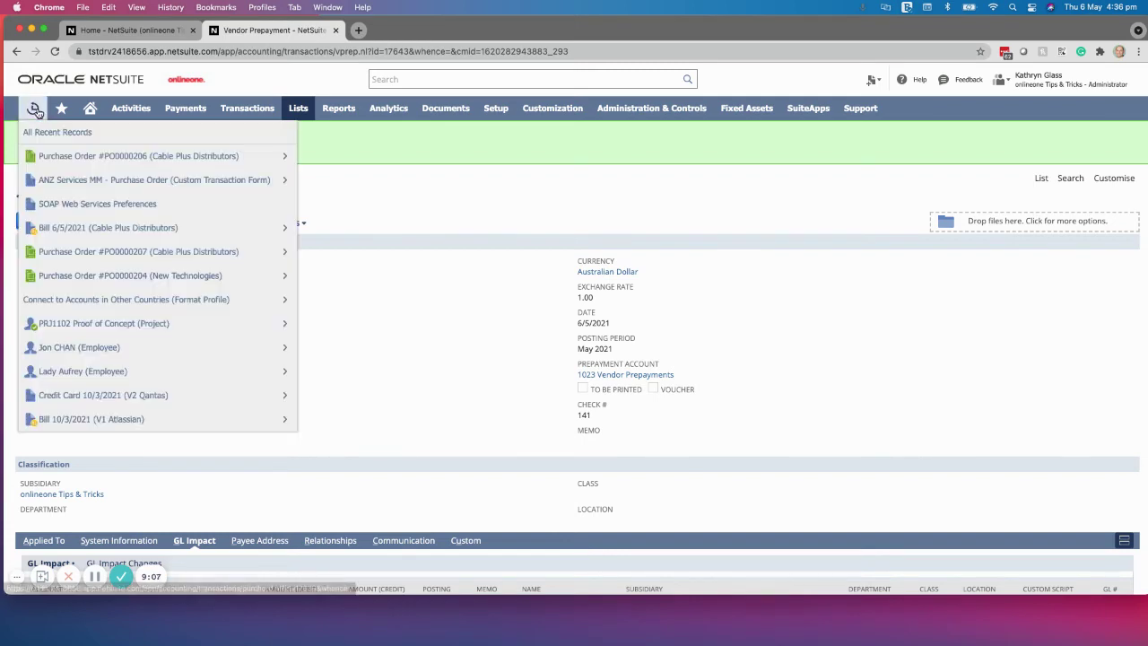
{"action": "right_click", "coordinate": [120, 160]}
{"action": "left_click", "coordinate": [120, 163]}
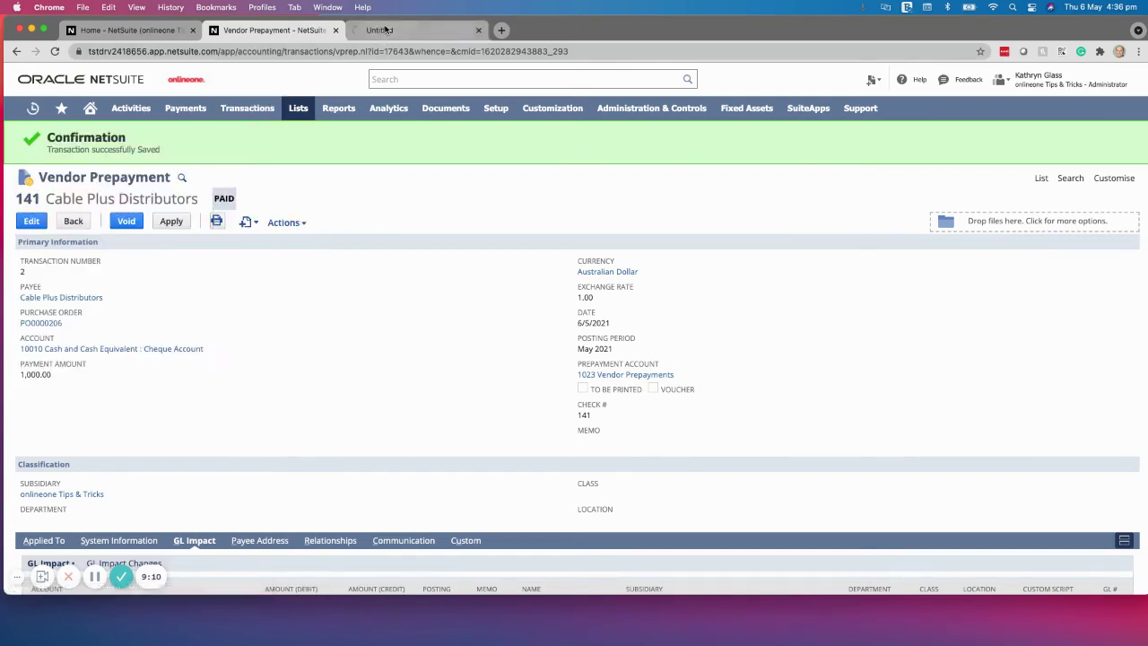
{"action": "left_click", "coordinate": [395, 29]}
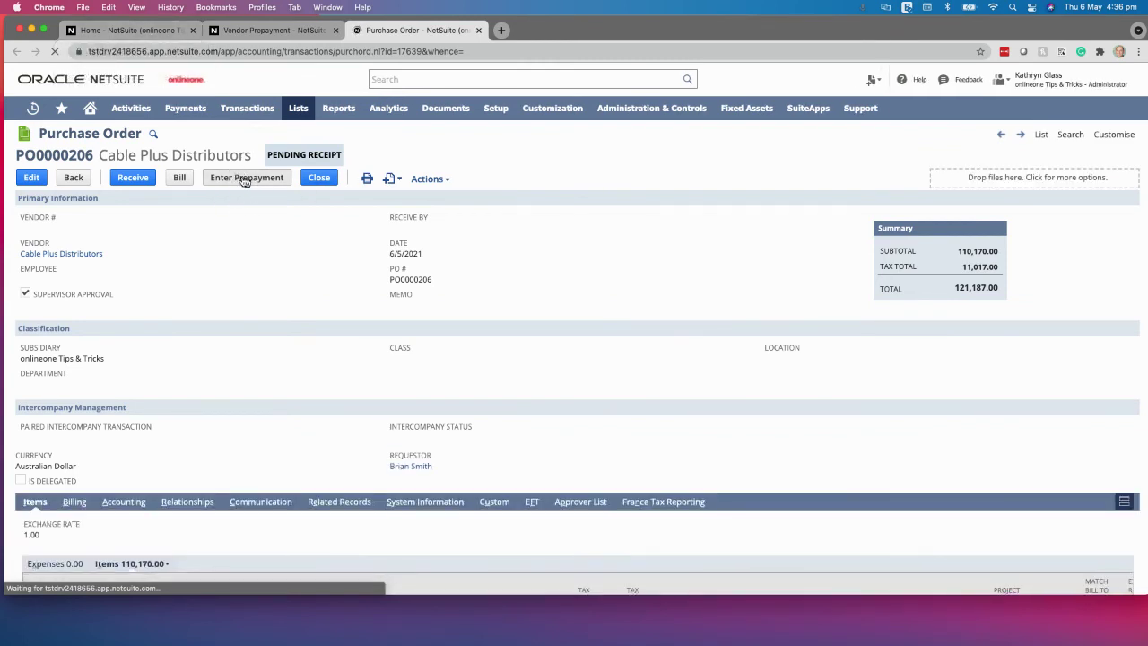
{"action": "left_click", "coordinate": [144, 32]}
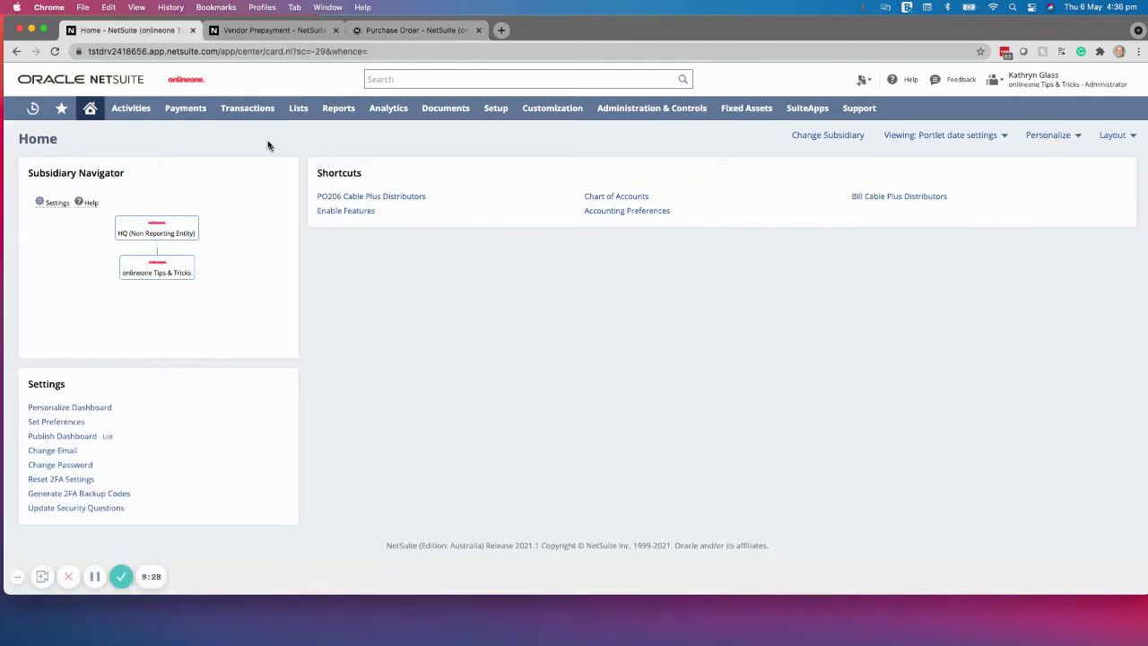
Open a blank vendor prepayment form directly from the payables transactions, without going through a purchase order.
{"action": "mouse_move", "coordinate": [249, 114]}
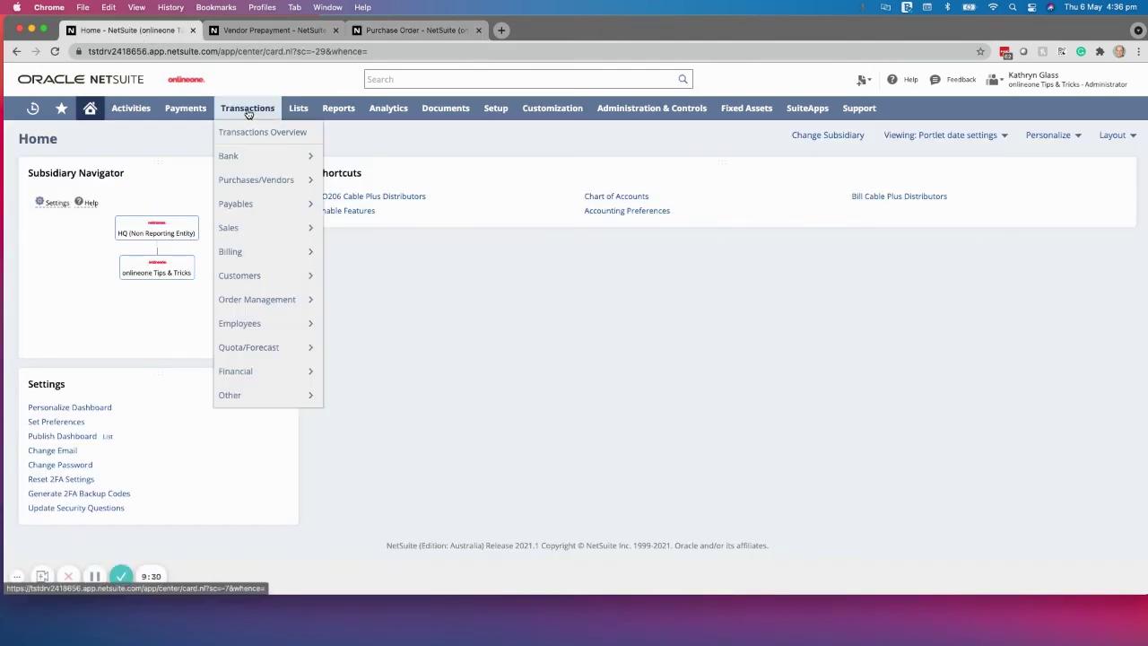
{"action": "mouse_move", "coordinate": [249, 206]}
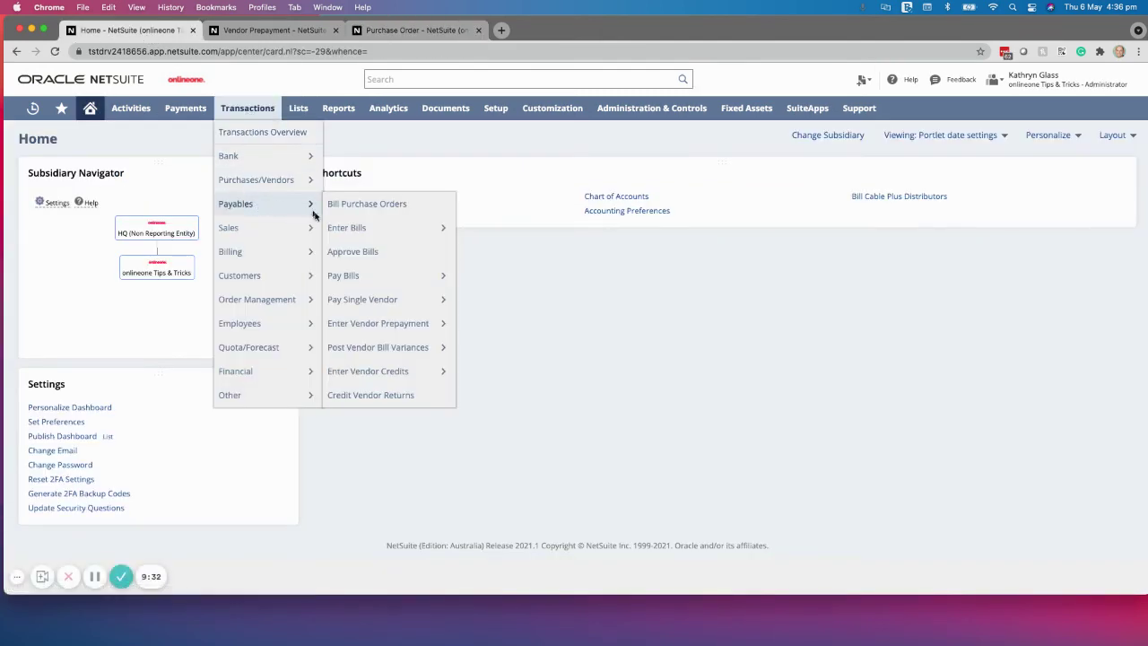
{"action": "mouse_move", "coordinate": [362, 311]}
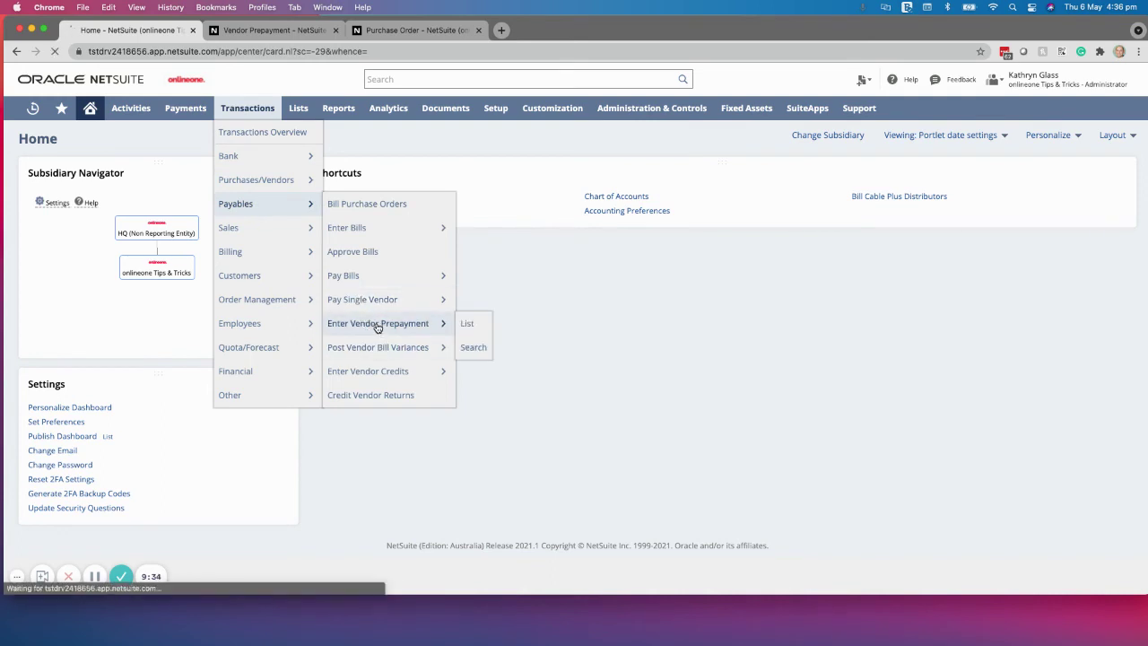
{"action": "left_click", "coordinate": [349, 212]}
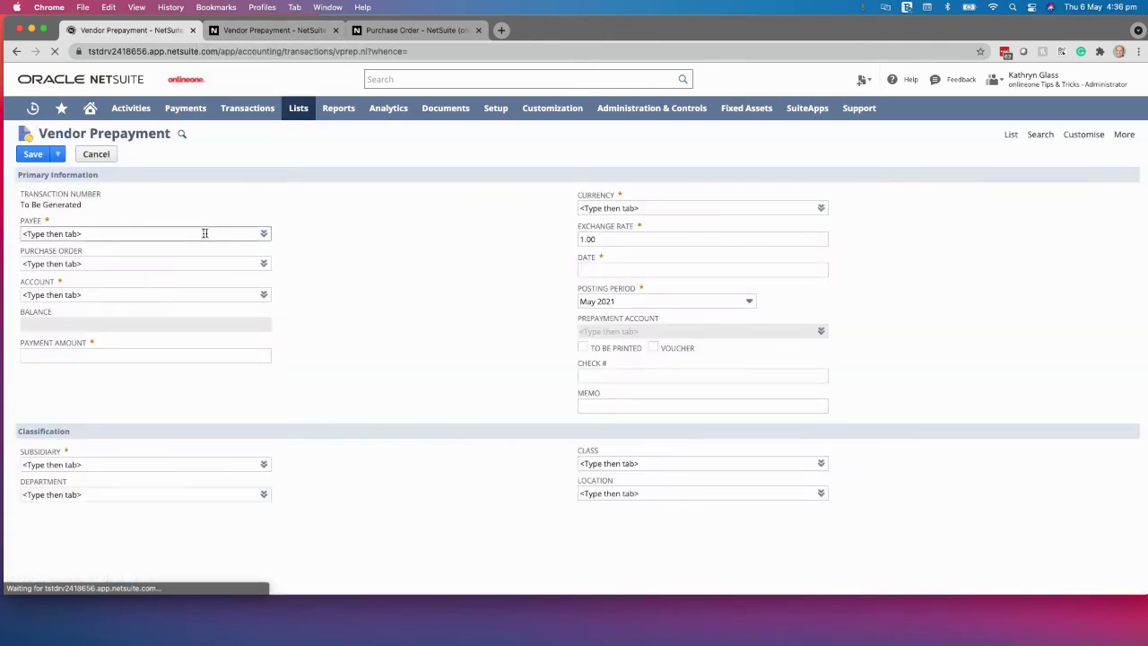
Choose Cable Plus Distributors from the vendor list as the prepayment's payee.
{"action": "left_click", "coordinate": [195, 232]}
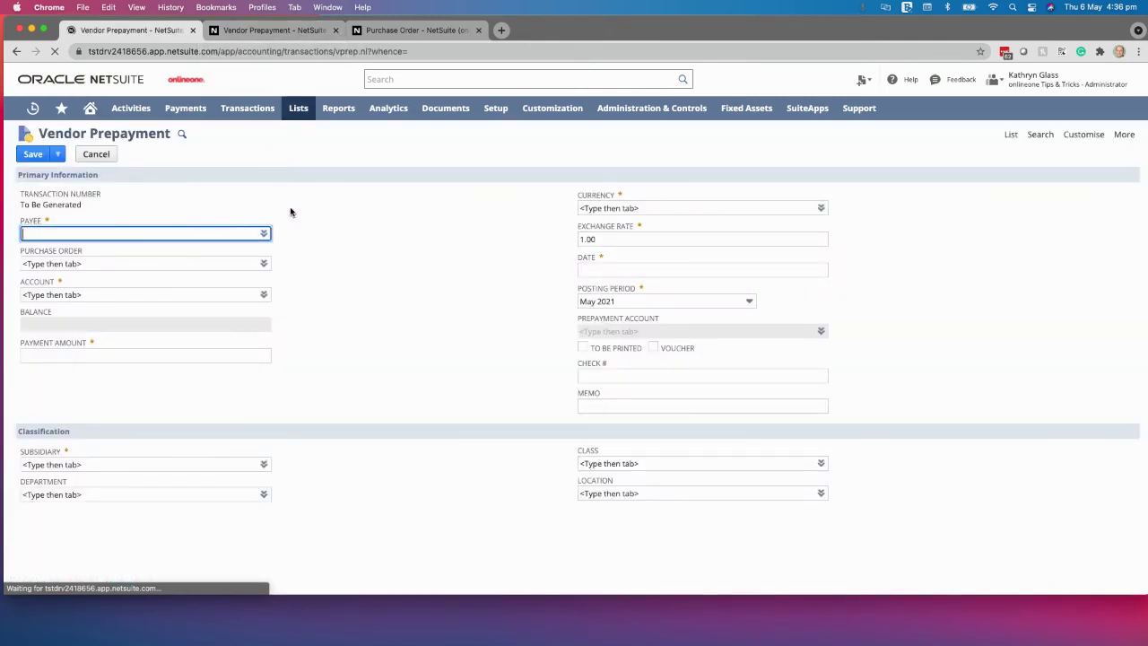
{"action": "left_click", "coordinate": [257, 250]}
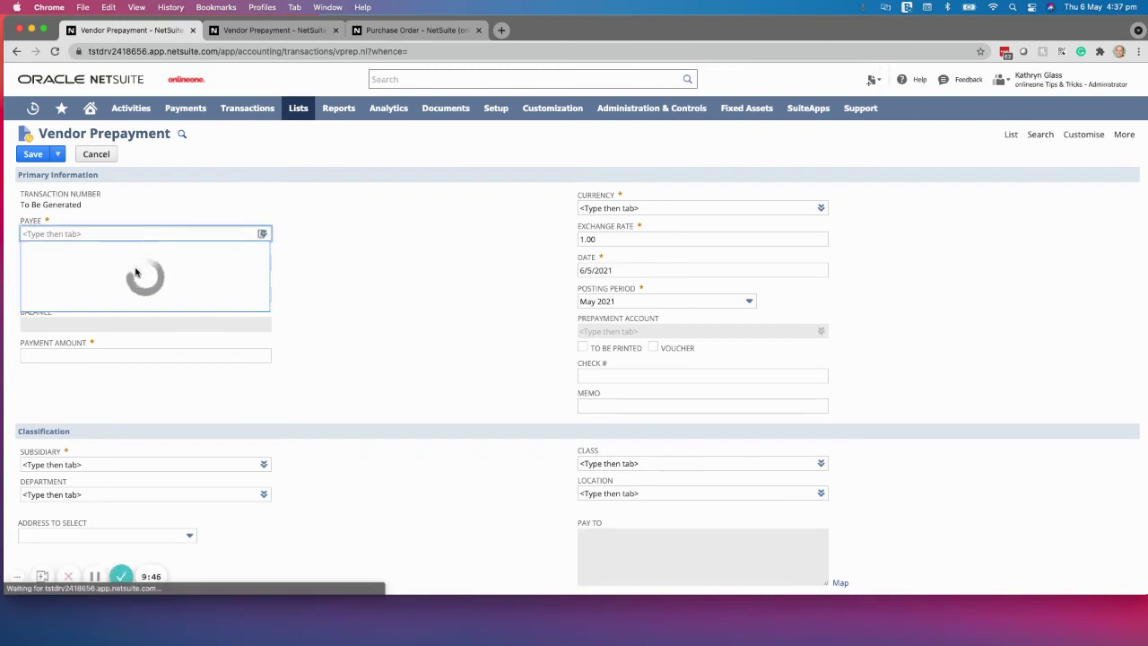
{"action": "scroll", "coordinate": [76, 359], "scroll_direction": "down", "scroll_amount": 5}
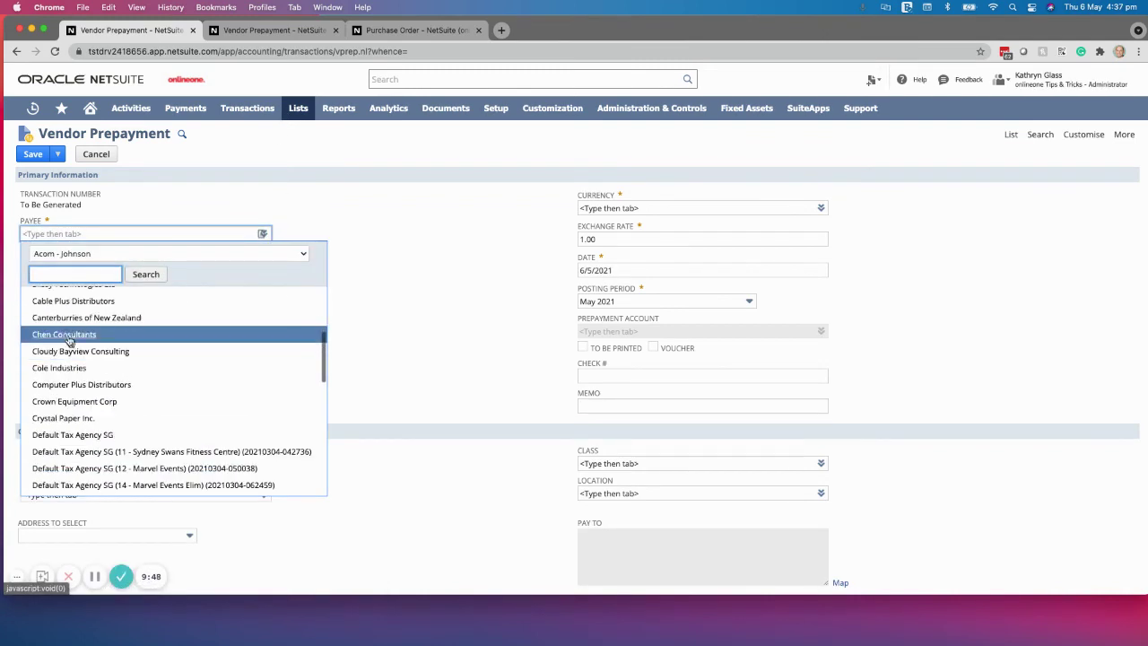
{"action": "scroll", "coordinate": [72, 320], "scroll_direction": "up", "scroll_amount": 1}
{"action": "left_click", "coordinate": [72, 316]}
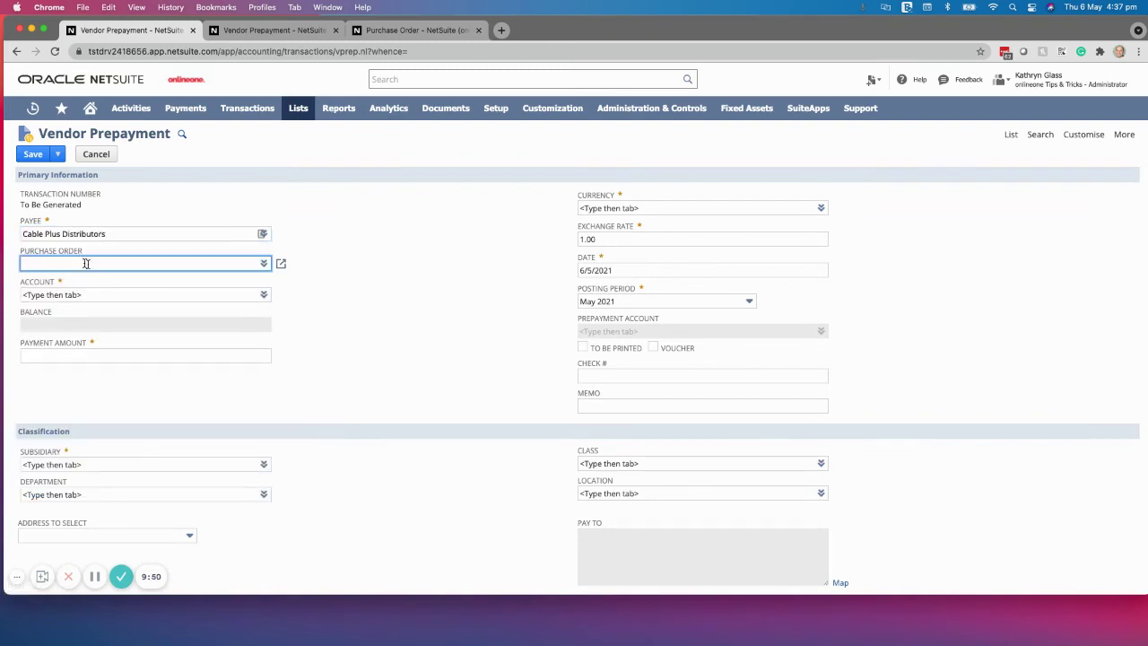
Check the list of purchase orders available to link to the prepayment and leave the field blank.
{"action": "left_click", "coordinate": [263, 266]}
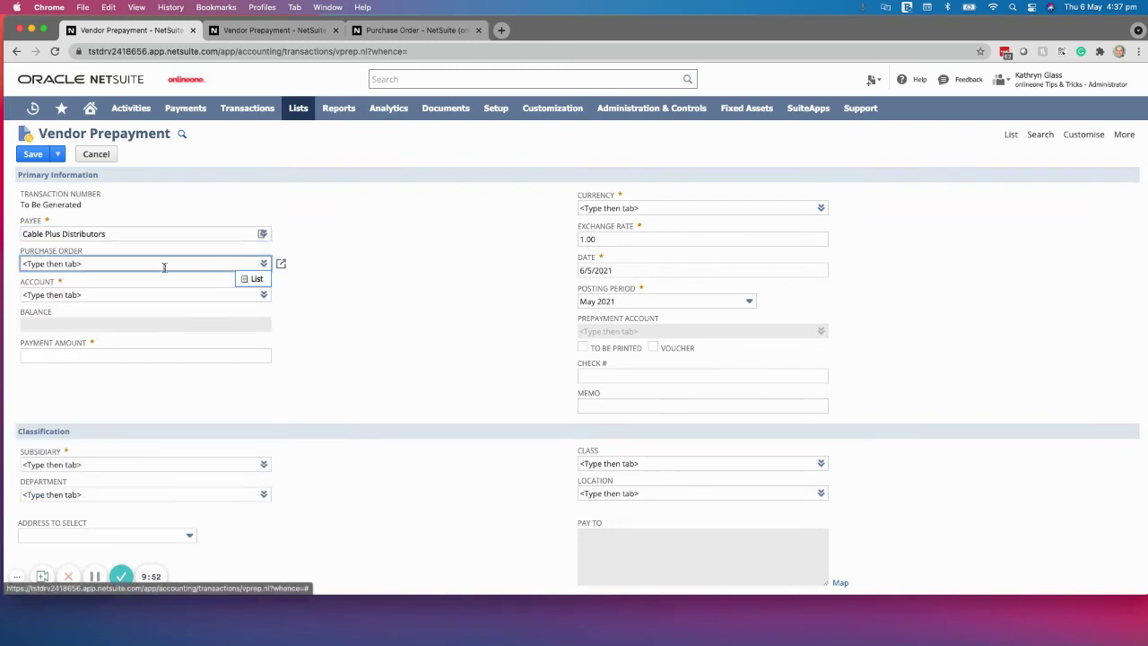
{"action": "left_click", "coordinate": [247, 277]}
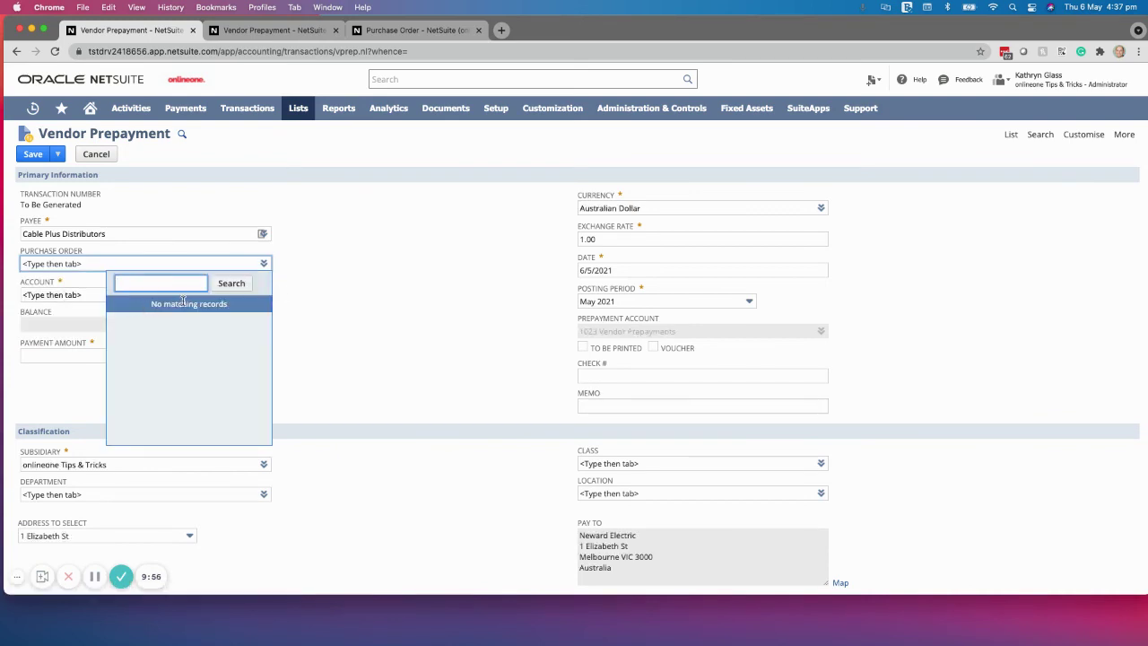
{"action": "left_click", "coordinate": [294, 292]}
{"action": "left_click", "coordinate": [167, 263]}
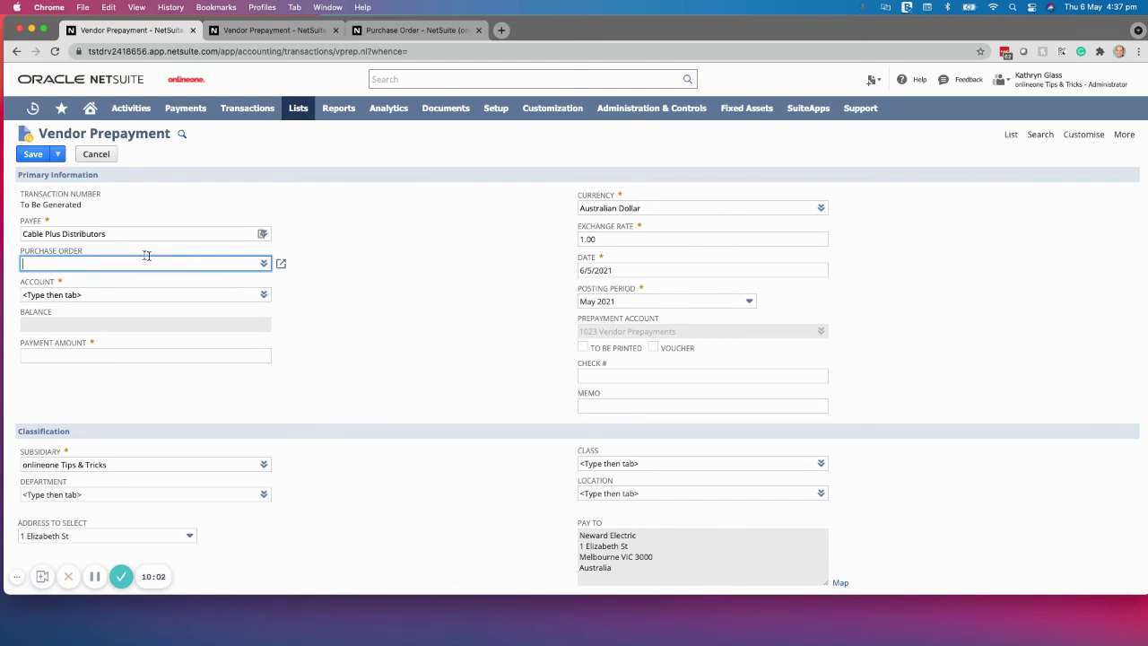
{"action": "left_click", "coordinate": [99, 256]}
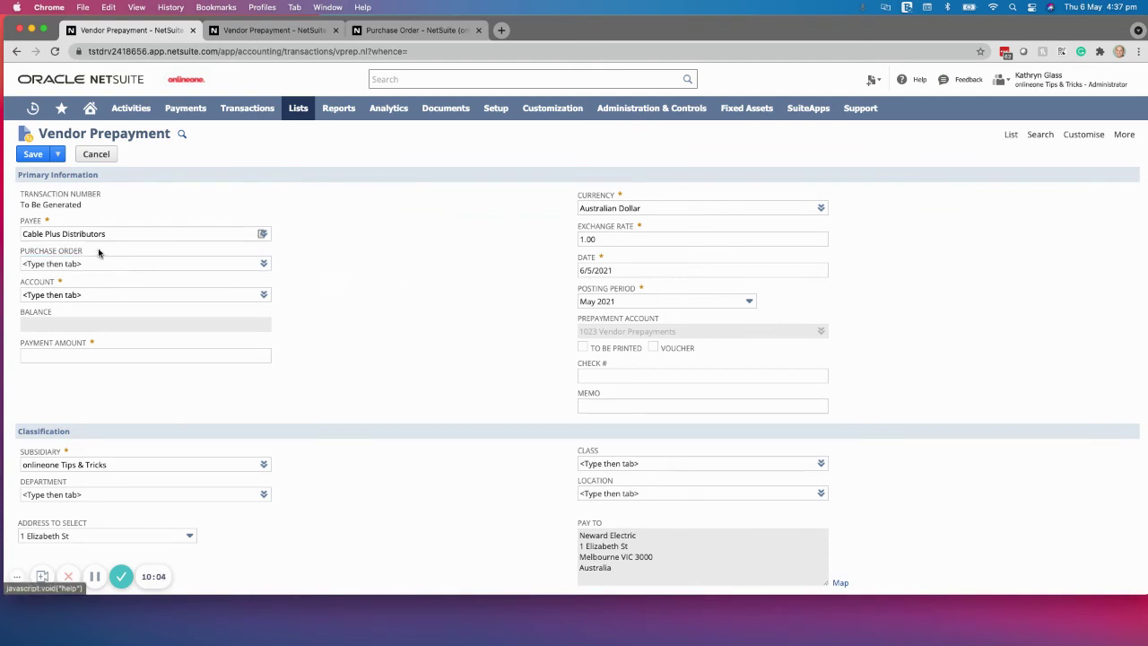
Set the prepayment's account to 10010 Cash and Cash Equivalent : Cheque Account.
{"action": "left_click", "coordinate": [258, 299]}
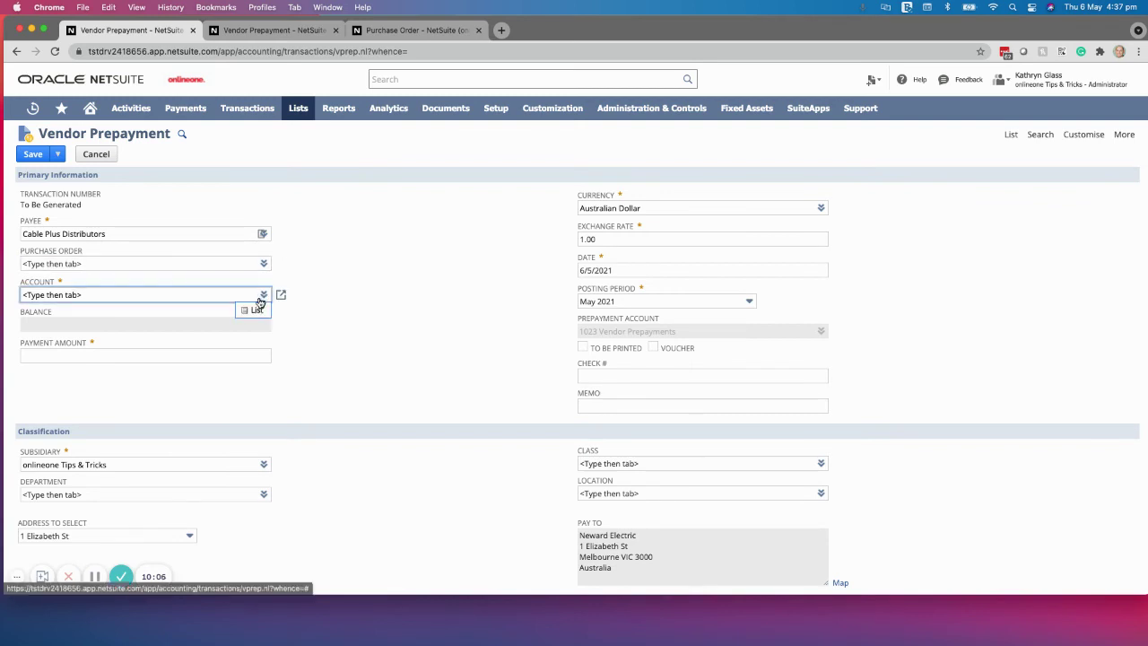
{"action": "left_click", "coordinate": [258, 302]}
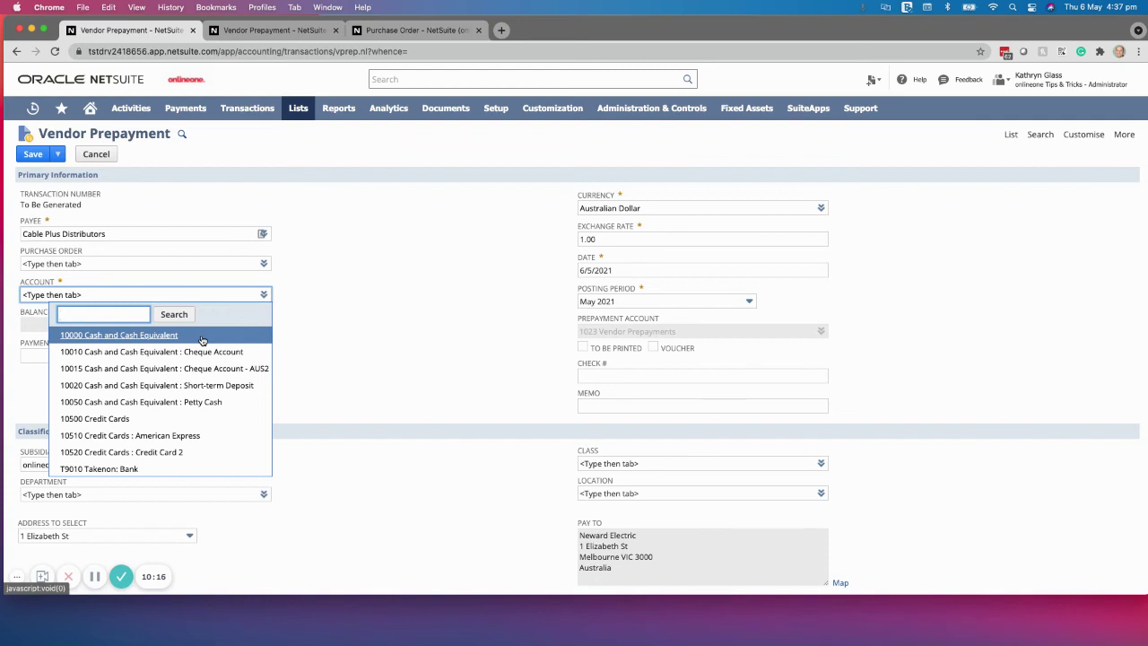
{"action": "left_click", "coordinate": [226, 352]}
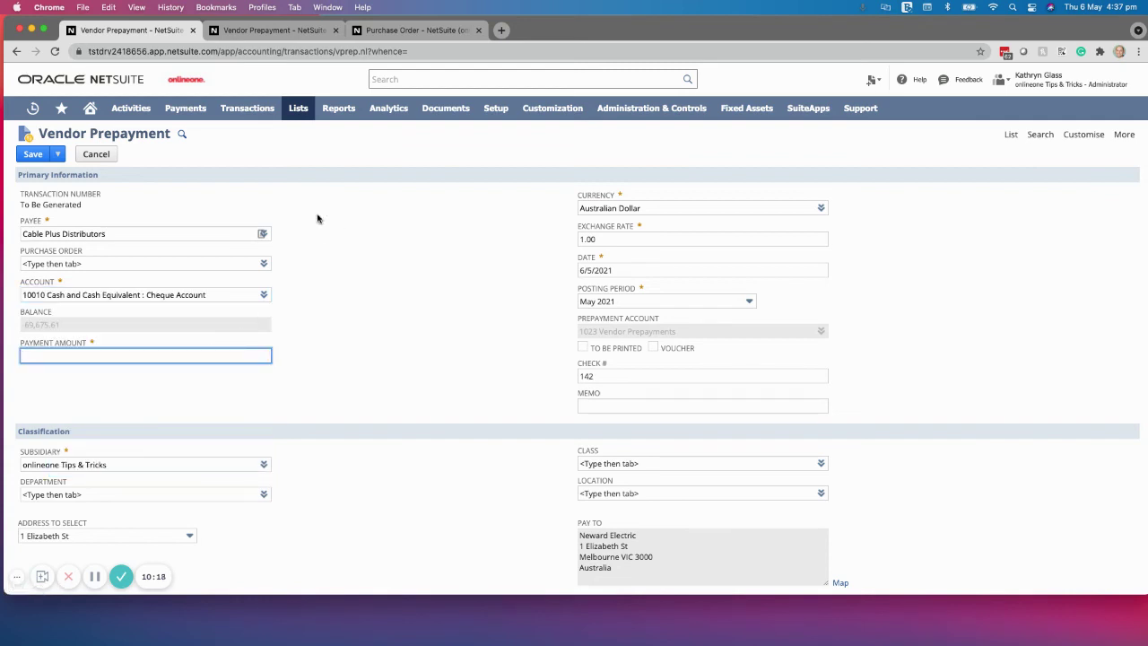
Save the vendor prepayment with a payment amount of 1,050.00 and start its application to bills.
{"action": "left_click", "coordinate": [383, 31]}
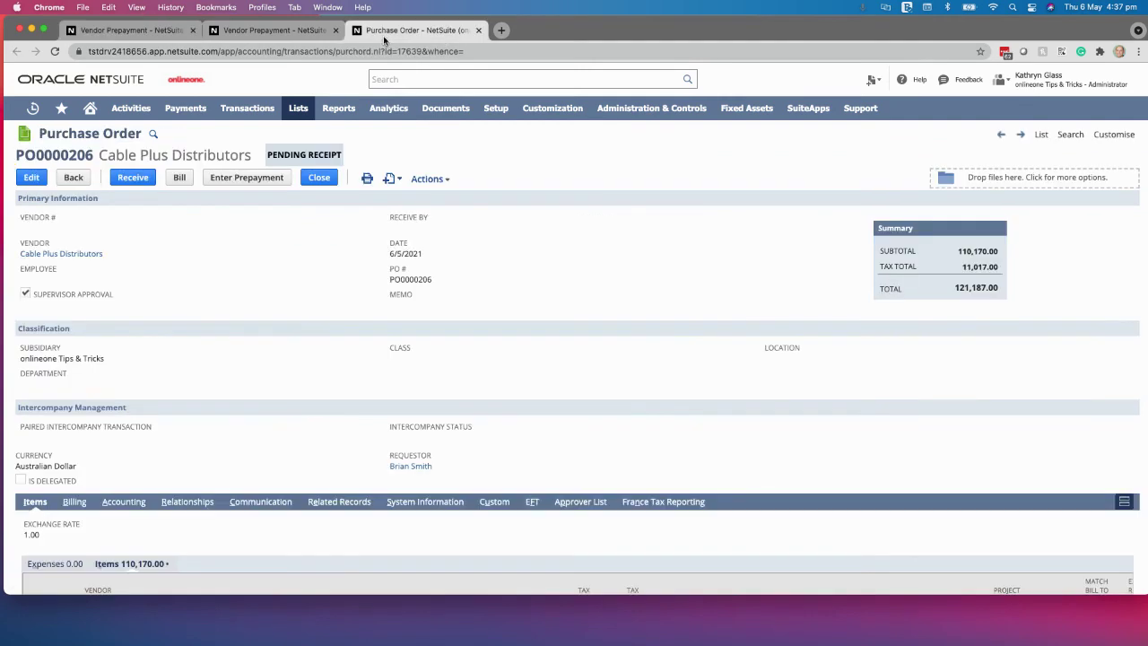
{"action": "left_click", "coordinate": [132, 32]}
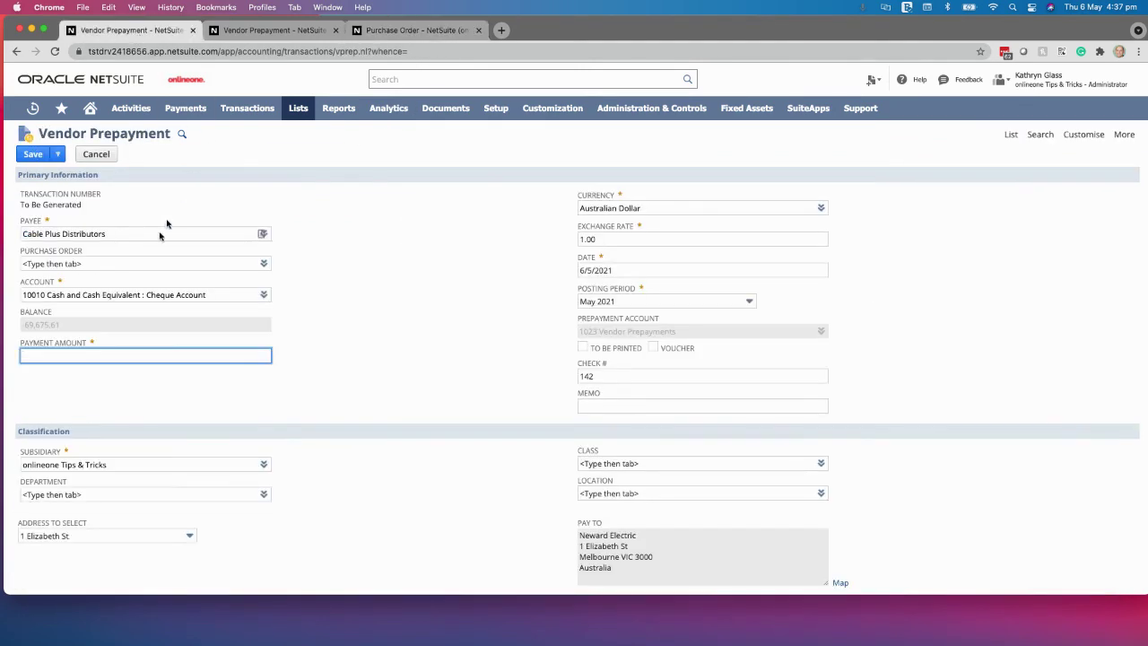
{"action": "left_click", "coordinate": [313, 357]}
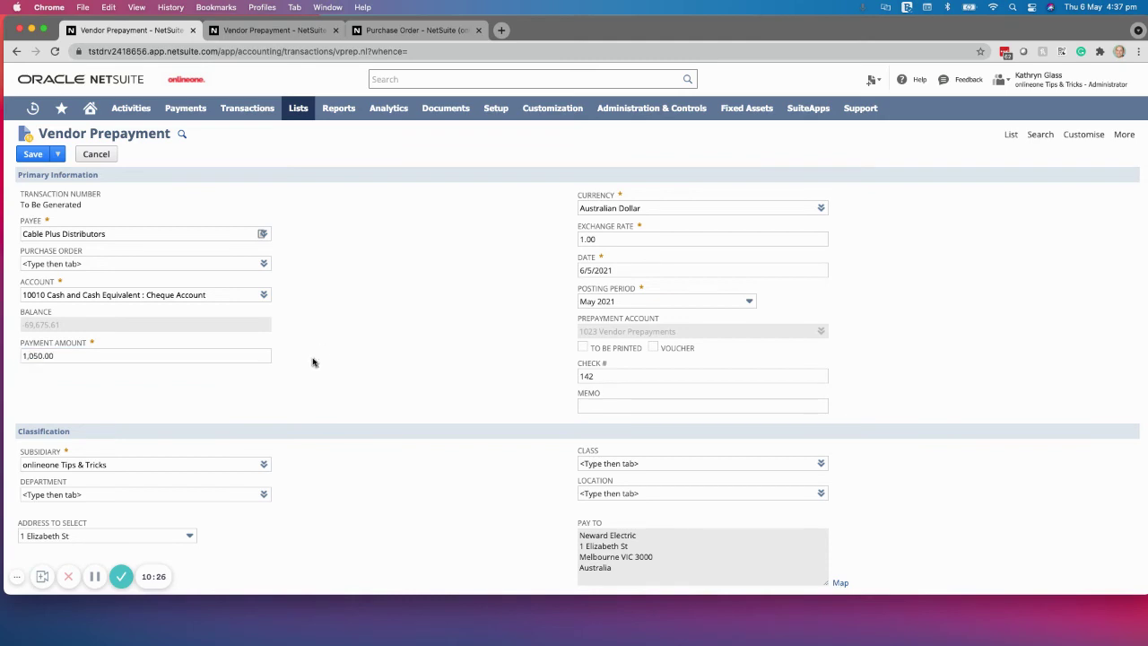
{"action": "scroll", "coordinate": [272, 389], "scroll_direction": "down", "scroll_amount": 1}
{"action": "scroll", "coordinate": [366, 392], "scroll_direction": "up", "scroll_amount": 1}
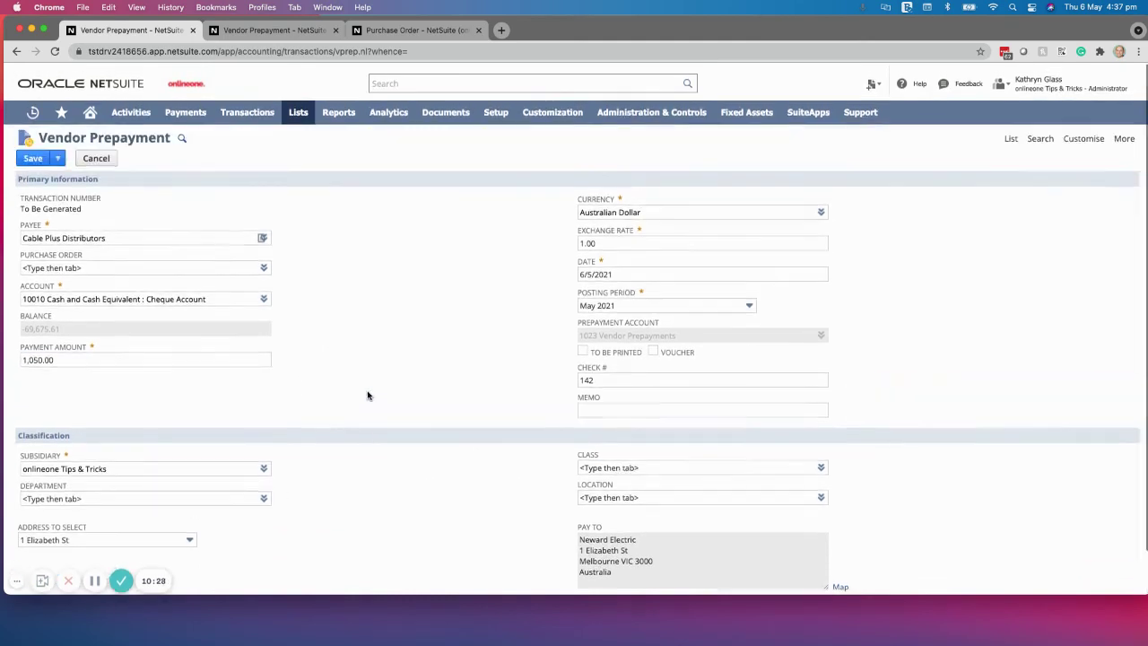
{"action": "left_click", "coordinate": [31, 156]}
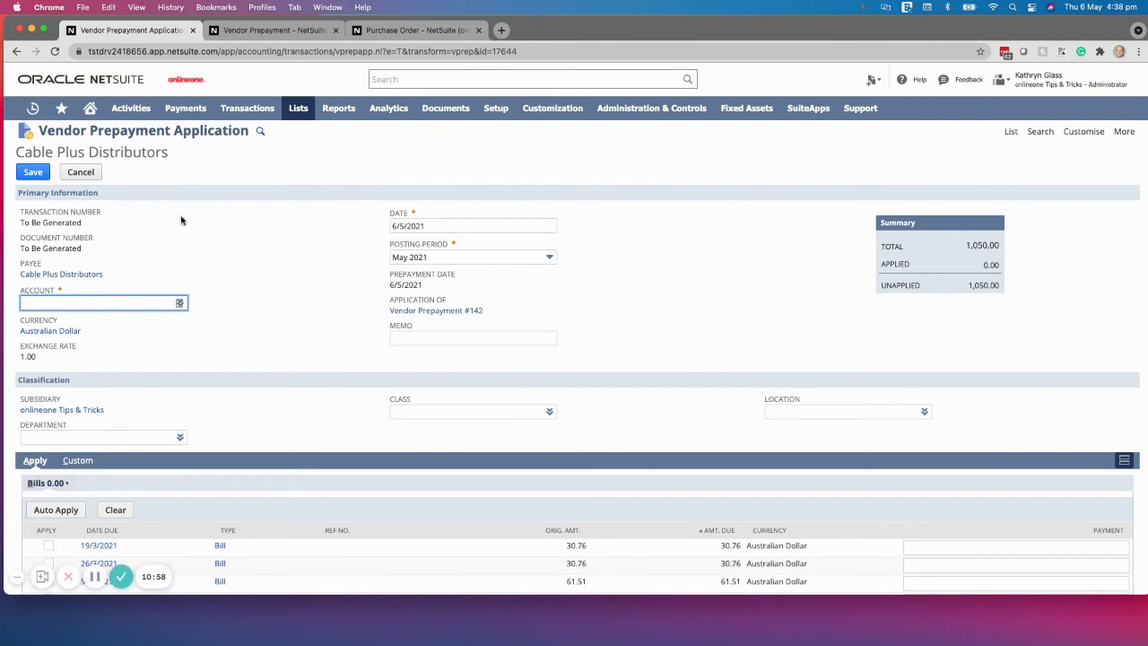
Select the 121,187.00 bill due 5/6/2021 as the one the vendor prepayment is applied to.
{"action": "scroll", "coordinate": [180, 223], "scroll_direction": "down", "scroll_amount": 2}
{"action": "scroll", "coordinate": [171, 413], "scroll_direction": "down", "scroll_amount": 1}
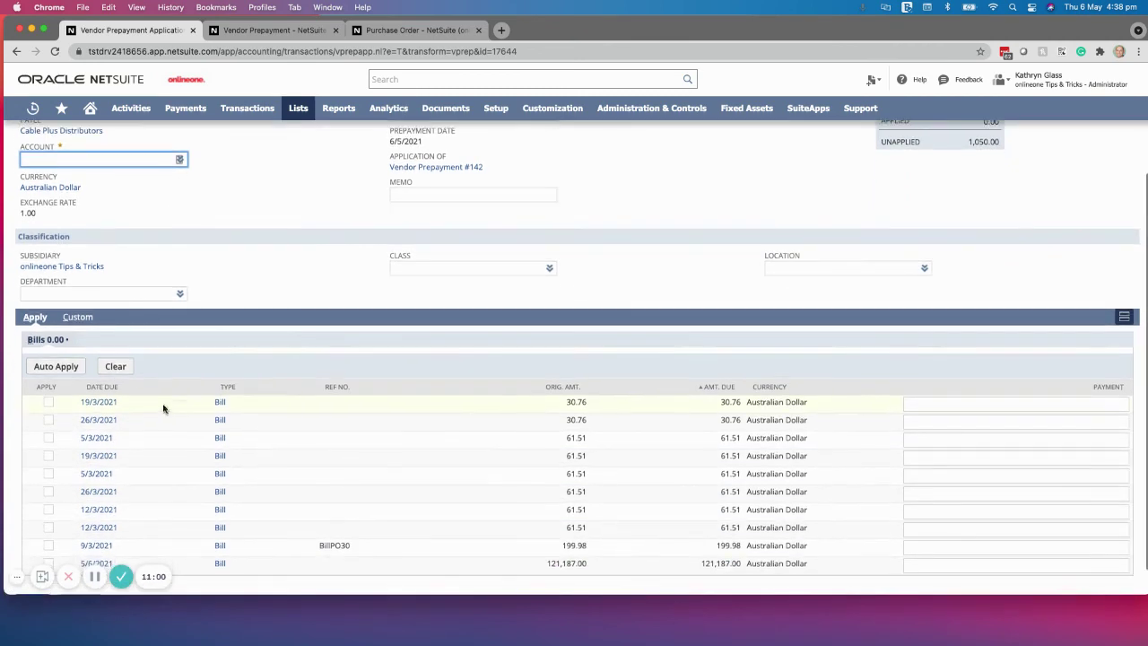
{"action": "left_click", "coordinate": [49, 563]}
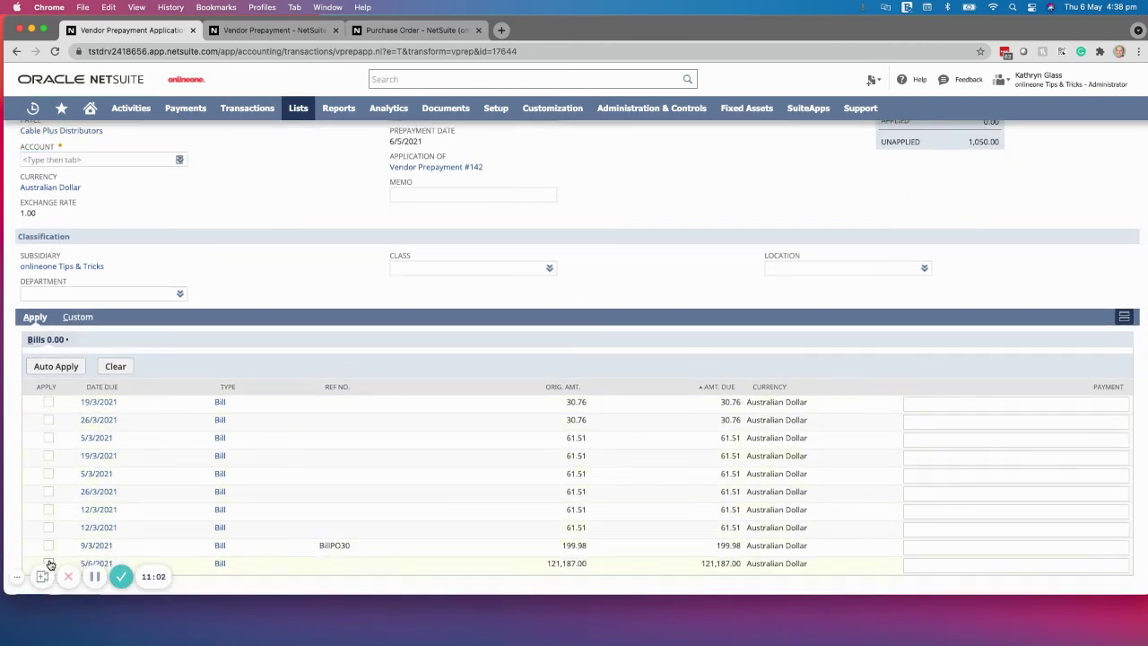
{"action": "scroll", "coordinate": [89, 529], "scroll_direction": "up", "scroll_amount": 3}
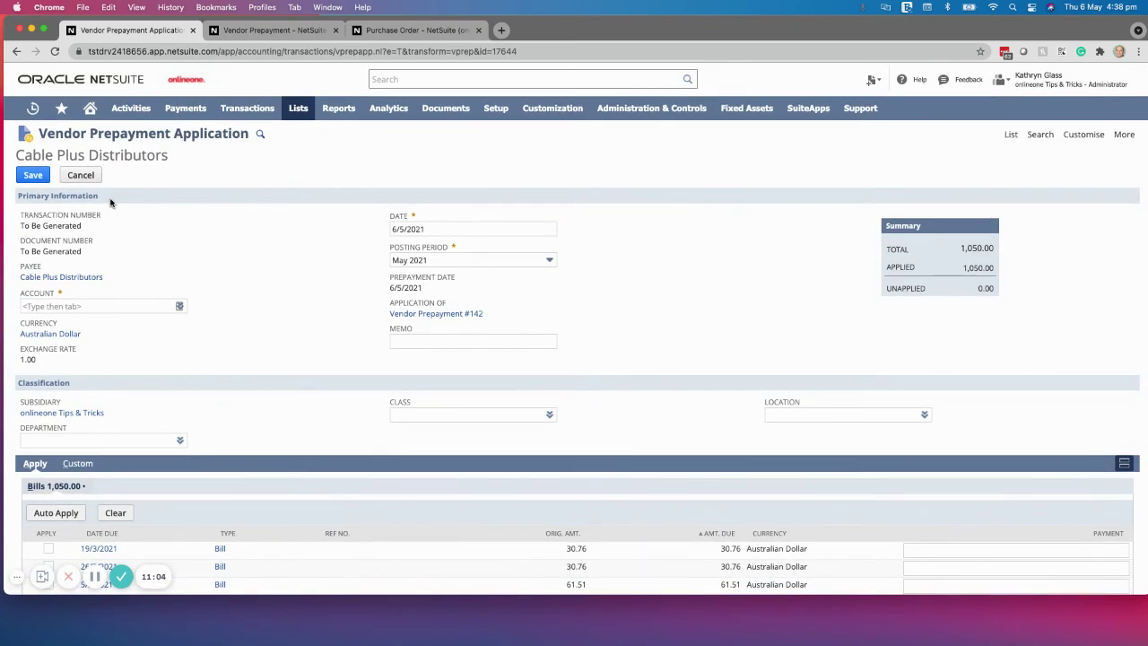
{"action": "scroll", "coordinate": [149, 210], "scroll_direction": "down", "scroll_amount": 2}
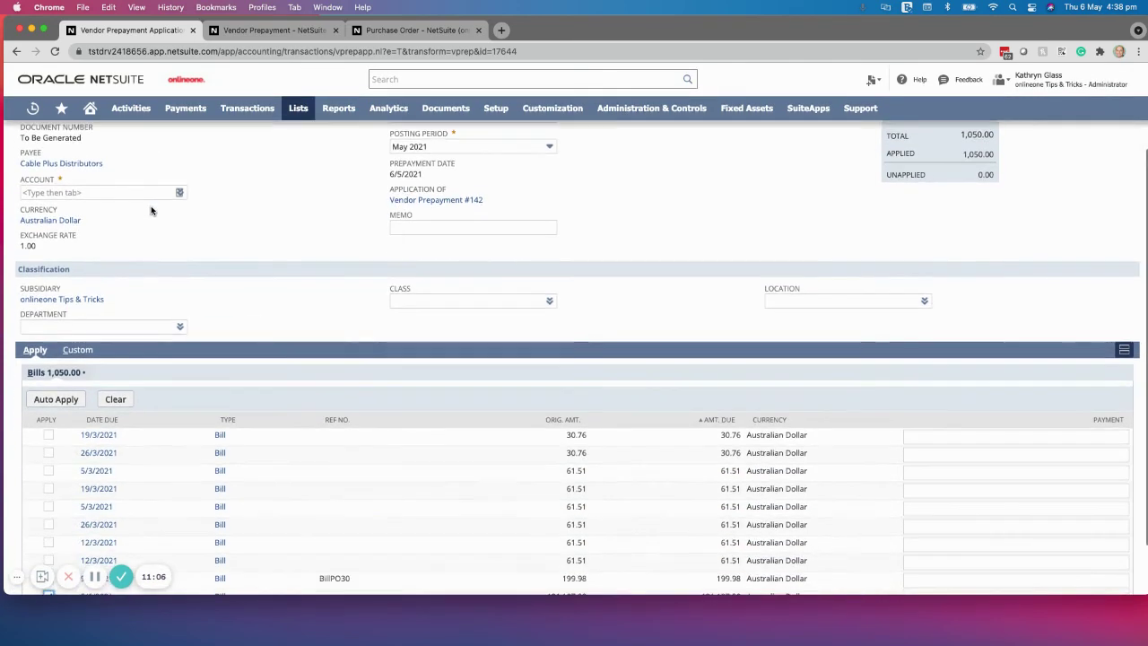
{"action": "scroll", "coordinate": [149, 210], "scroll_direction": "up", "scroll_amount": 2}
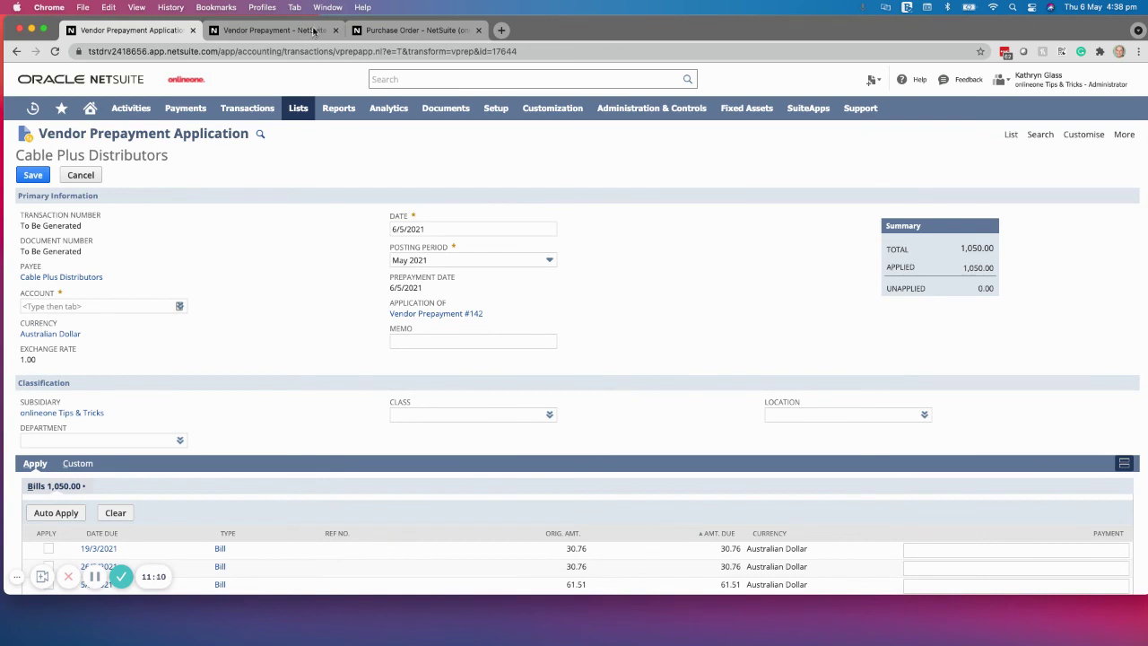
Switch to the browser tab with the saved 1,000.00 vendor prepayment and go to the Home page there.
{"action": "left_click", "coordinate": [395, 30]}
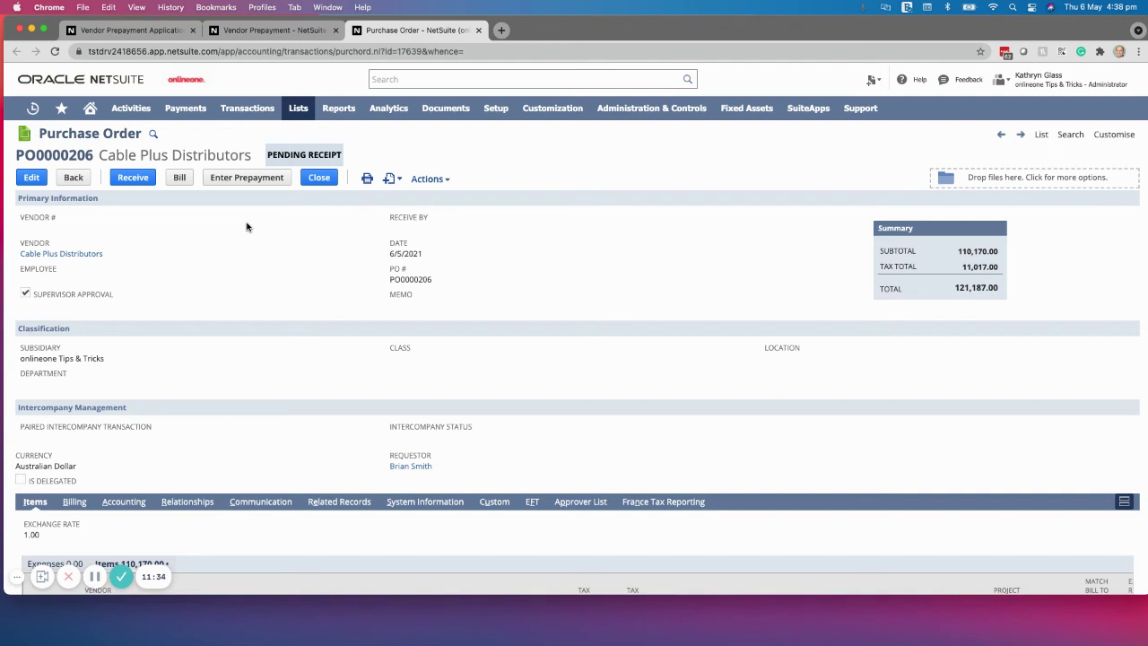
{"action": "left_click", "coordinate": [264, 30]}
{"action": "mouse_move", "coordinate": [258, 108]}
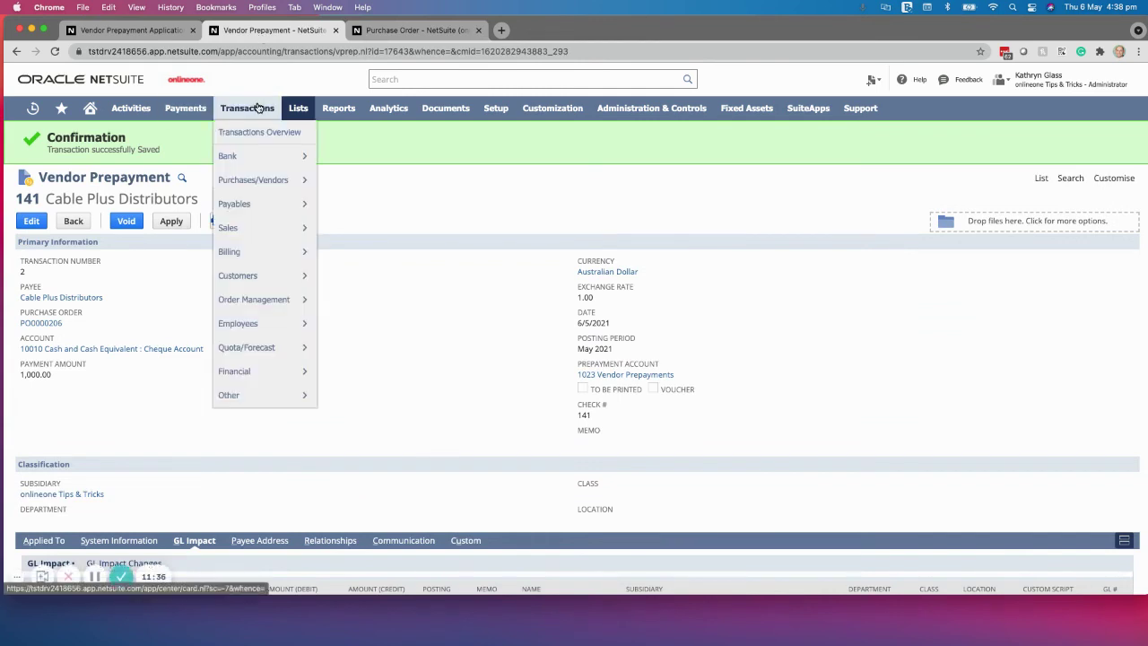
{"action": "mouse_move", "coordinate": [257, 203]}
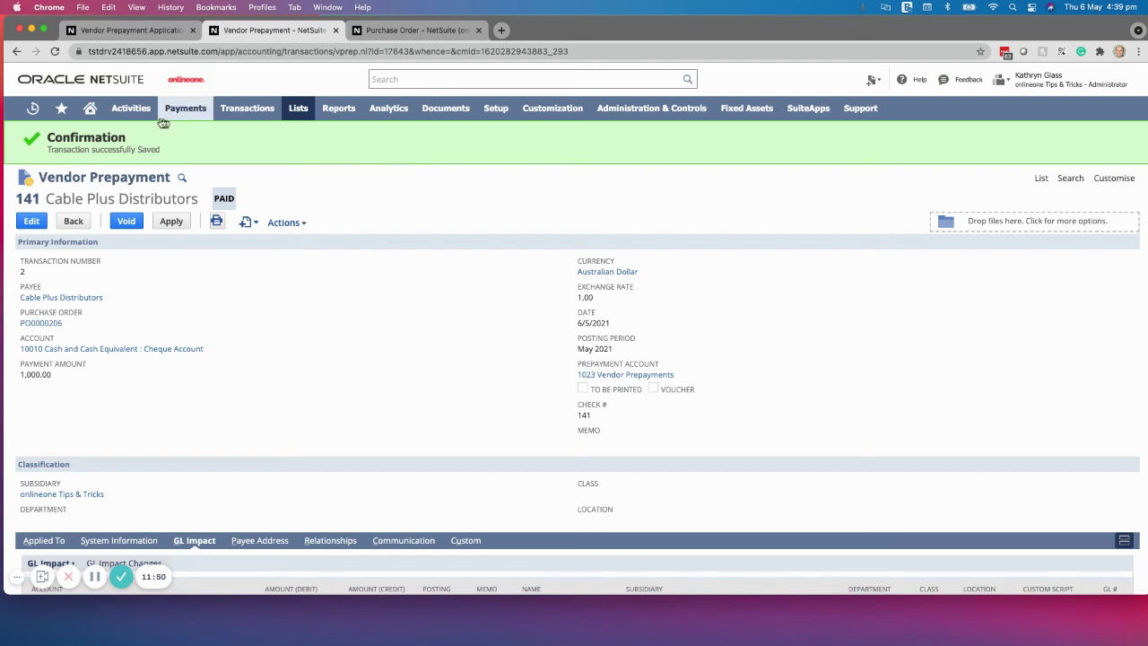
{"action": "left_click", "coordinate": [90, 108]}
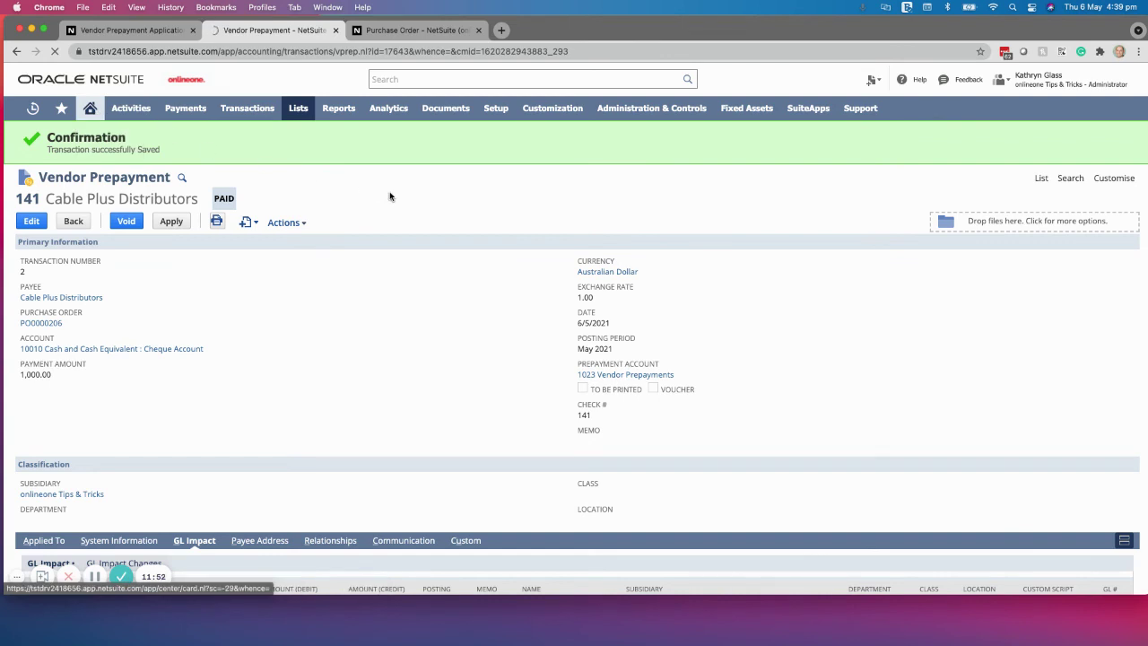